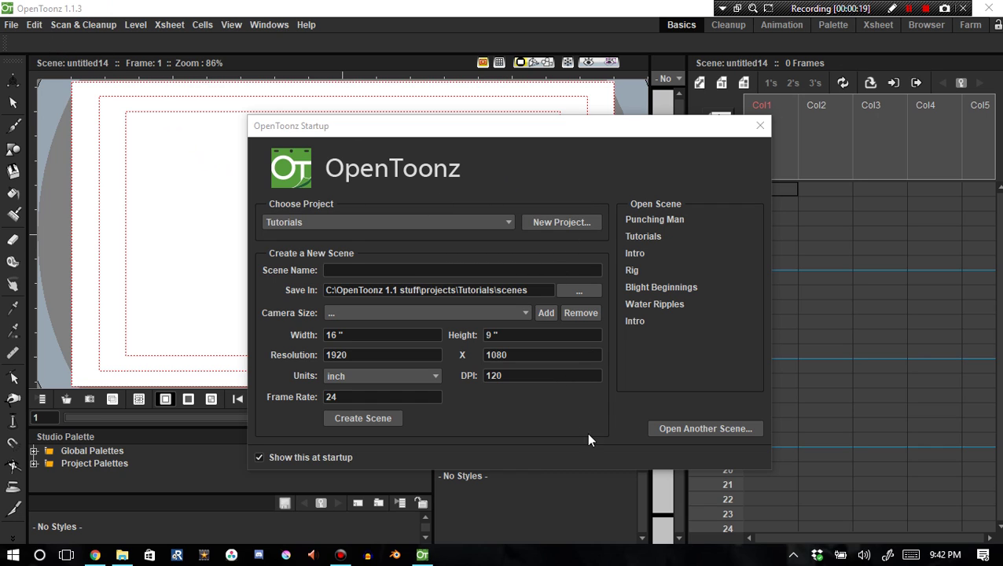
Step: Set the OpenToonz startup dialog aside and bring up a new Chrome tab on Google
{"action": "left_click", "coordinate": [423, 555]}
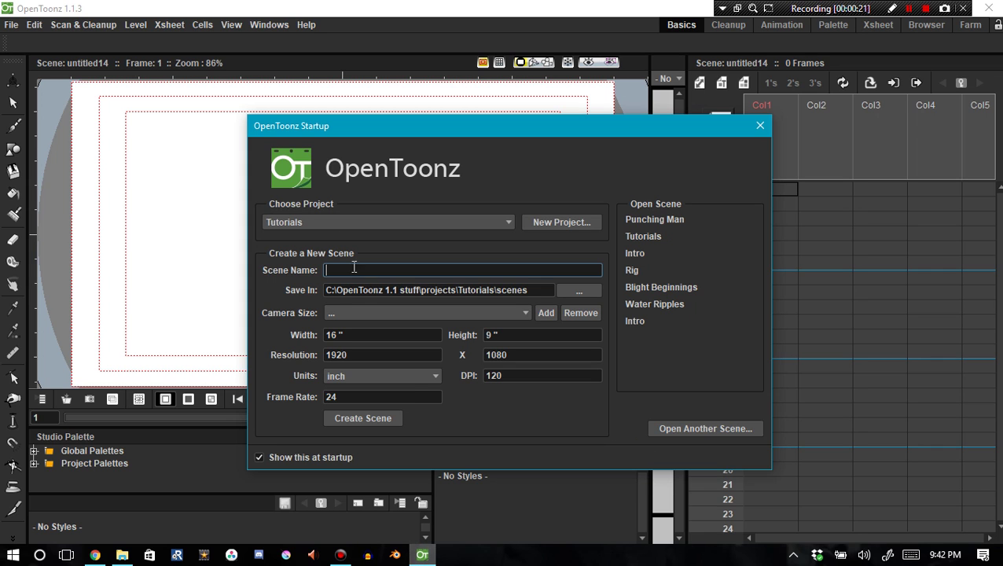
{"action": "left_click", "coordinate": [95, 555]}
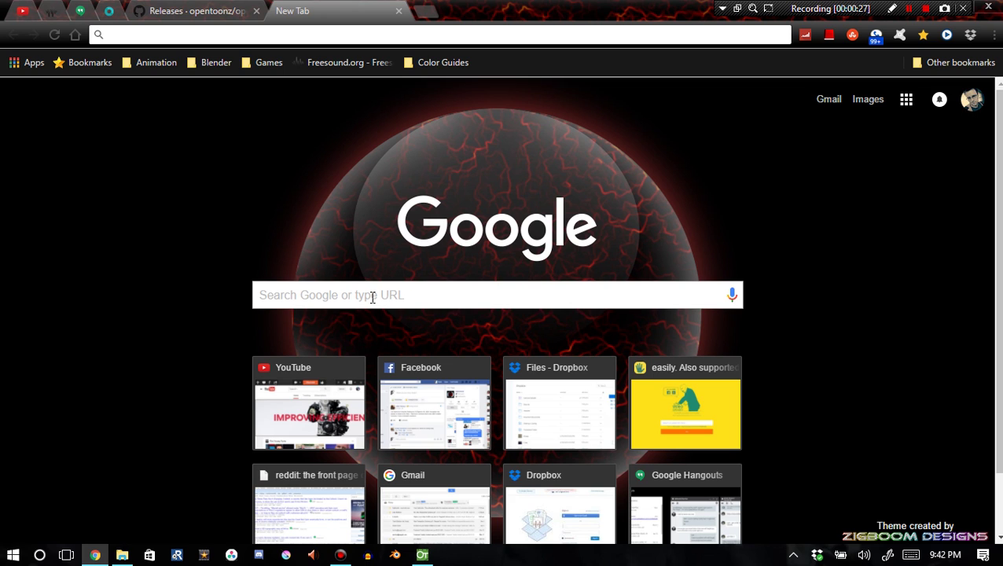
Step: Search 'Opentoonz dow' and open the OpenToonz v1.1.3 download page from opentoonz.github.io
{"action": "type", "text": "Opentoonz "}
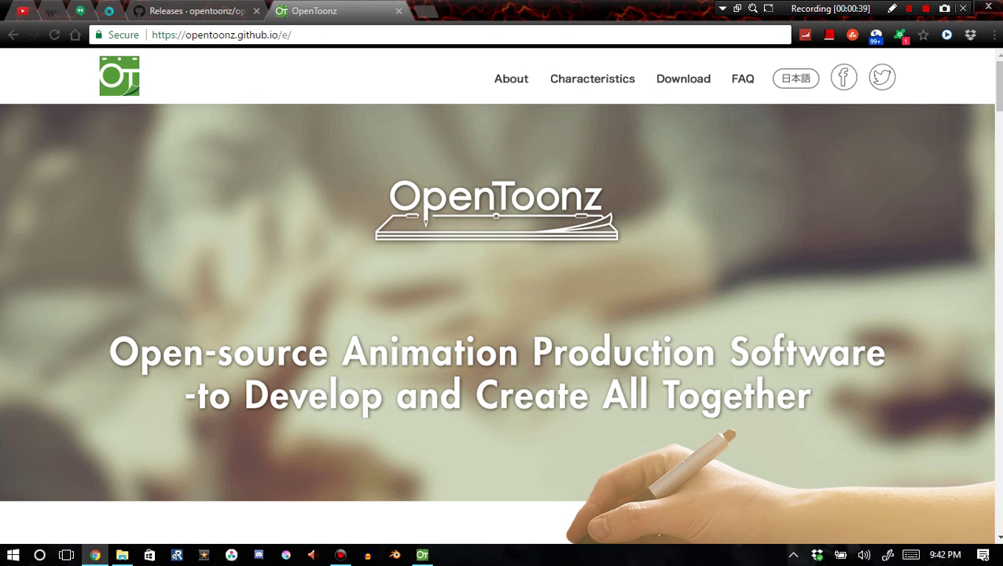
{"action": "left_click_drag", "start_coordinate": [997, 87], "coordinate": [979, 380]}
{"action": "left_click", "coordinate": [243, 302]}
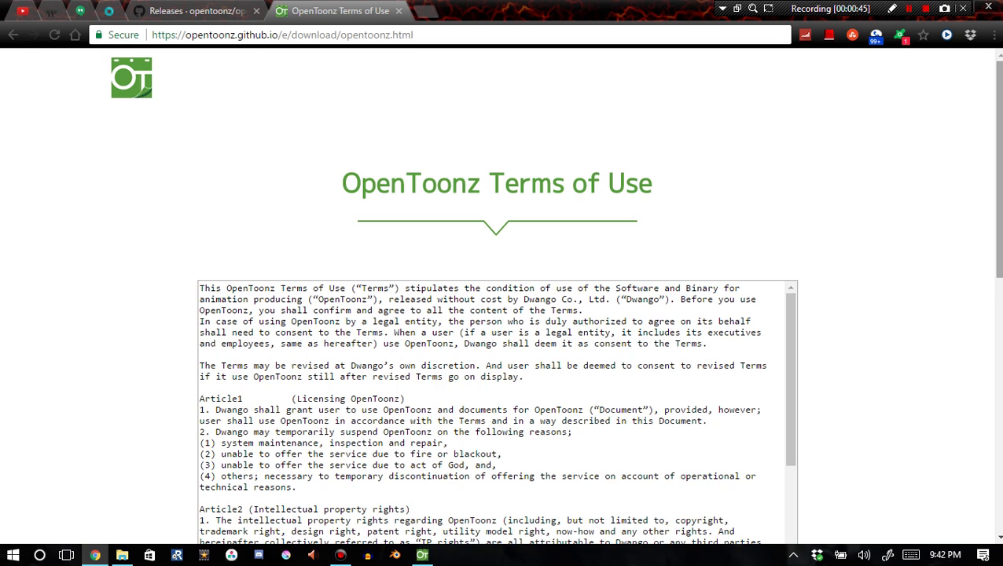
{"action": "scroll", "coordinate": [629, 315], "scroll_direction": "down", "scroll_amount": 6}
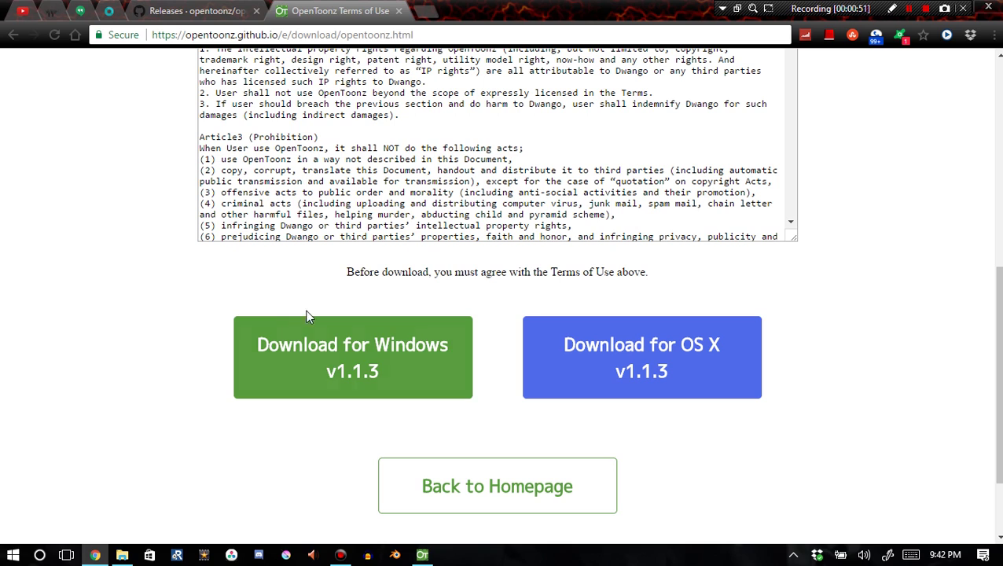
{"action": "left_click_drag", "start_coordinate": [998, 314], "coordinate": [999, 362]}
{"action": "scroll", "coordinate": [985, 195], "scroll_direction": "up", "scroll_amount": 8}
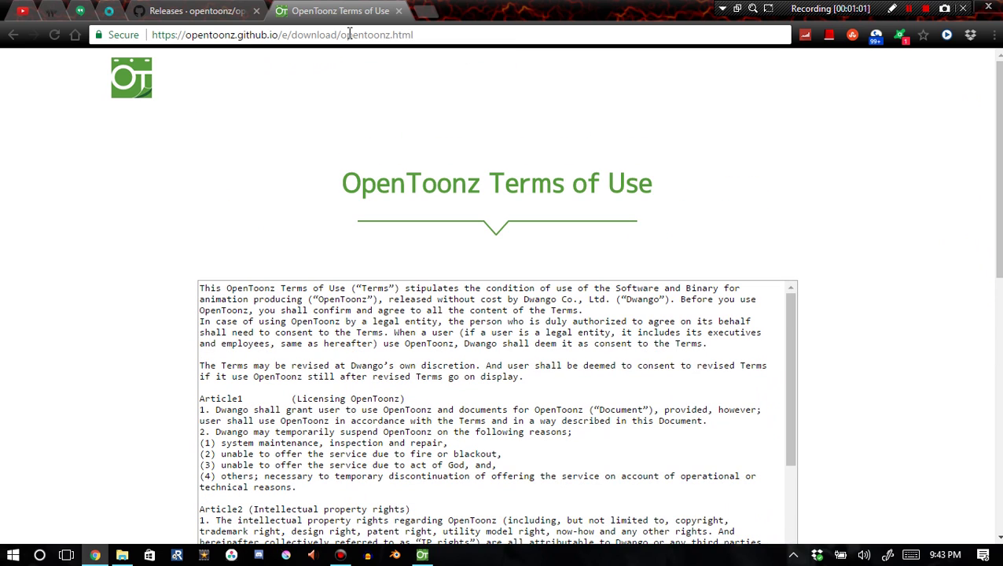
Step: Close the Terms of Use tab and highlight the FEATURE heading in the v1.1.3 release notes
{"action": "left_click", "coordinate": [400, 11]}
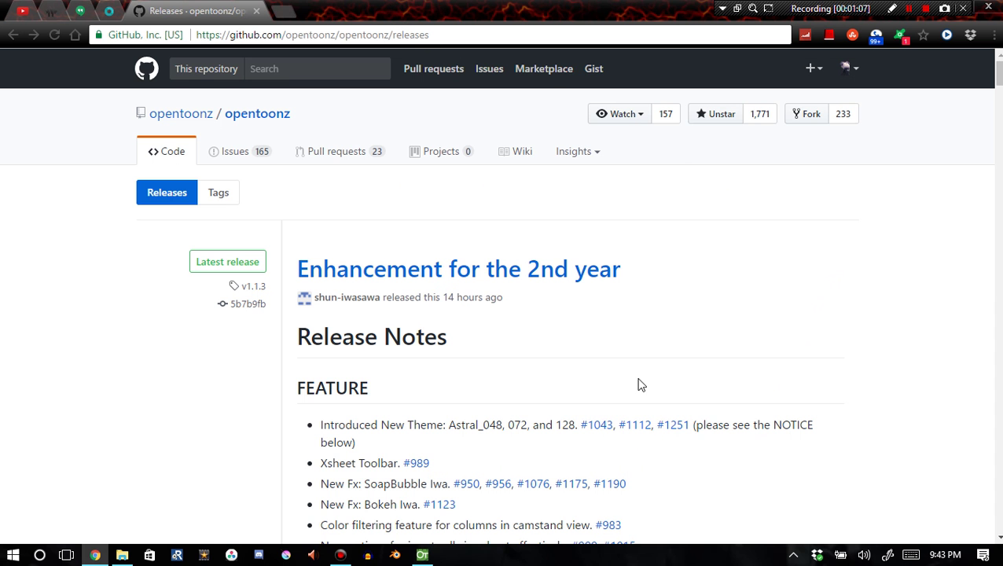
{"action": "scroll", "coordinate": [999, 78], "scroll_direction": "down", "scroll_amount": 3}
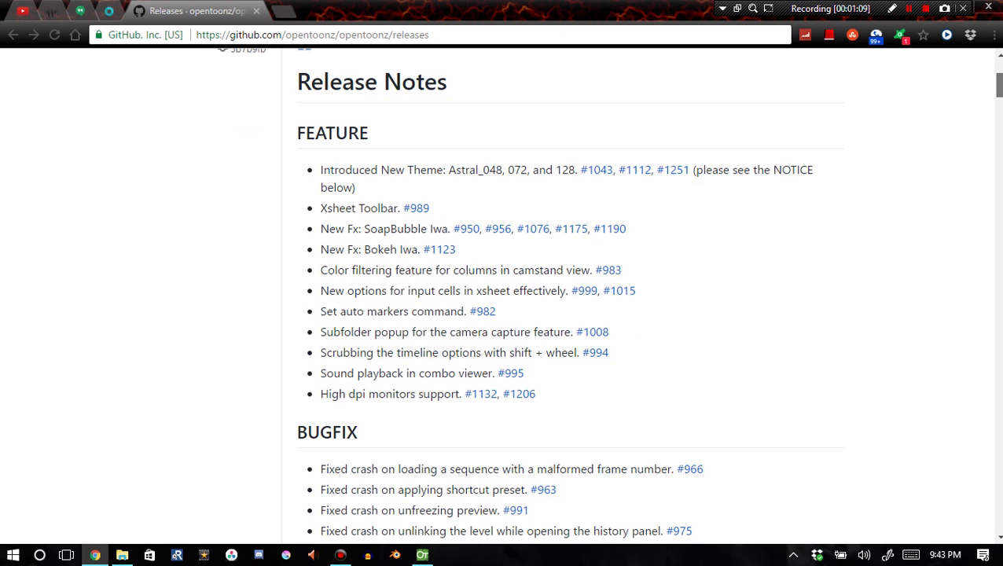
{"action": "left_click_drag", "start_coordinate": [368, 149], "coordinate": [315, 148]}
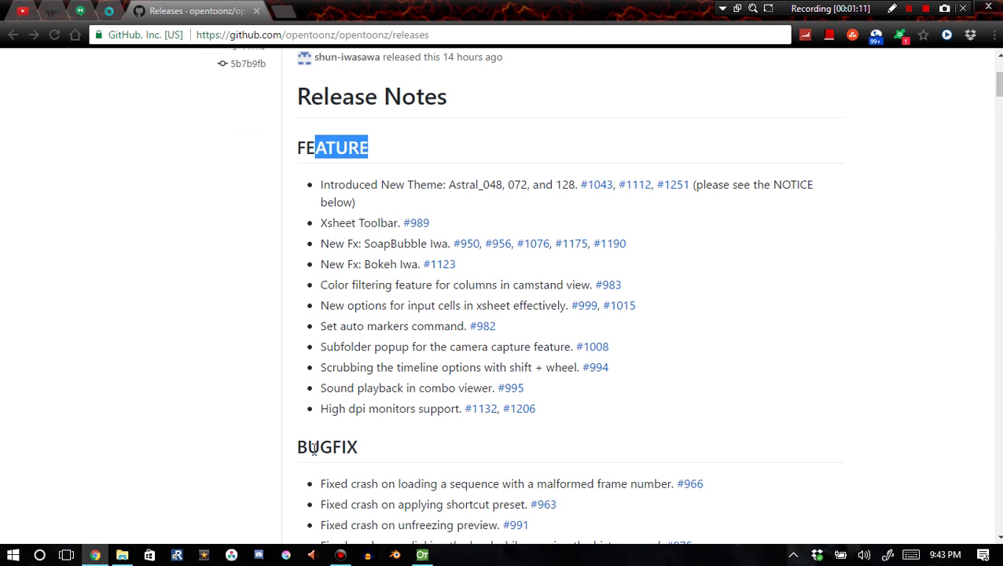
Step: Highlight the BUGFIX and ENHANCEMENT headings, the render button line, and the Spanish UI and .aif lines
{"action": "left_click_drag", "start_coordinate": [312, 446], "coordinate": [450, 443]}
{"action": "left_click_drag", "start_coordinate": [999, 85], "coordinate": [964, 116]}
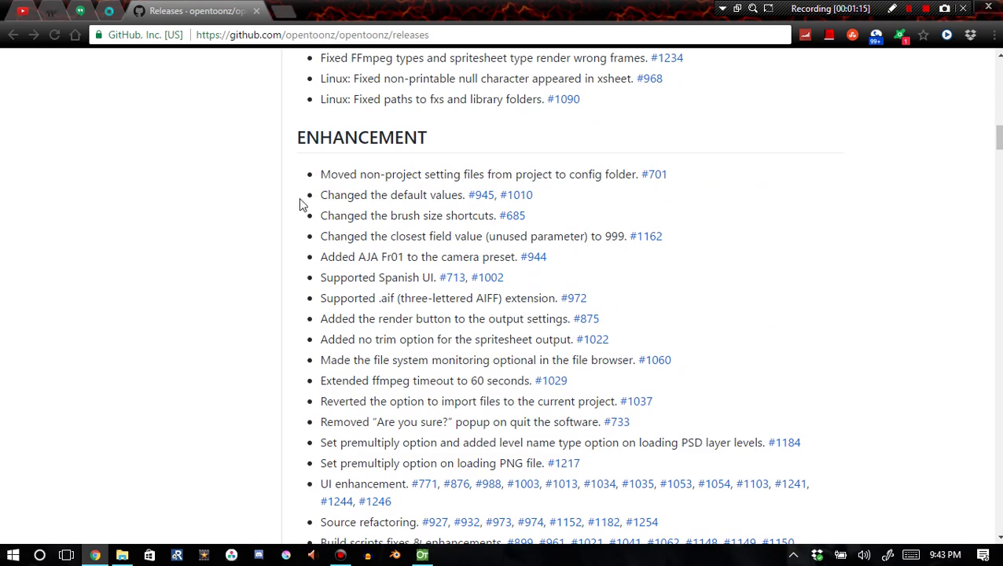
{"action": "left_click_drag", "start_coordinate": [298, 138], "coordinate": [395, 139]}
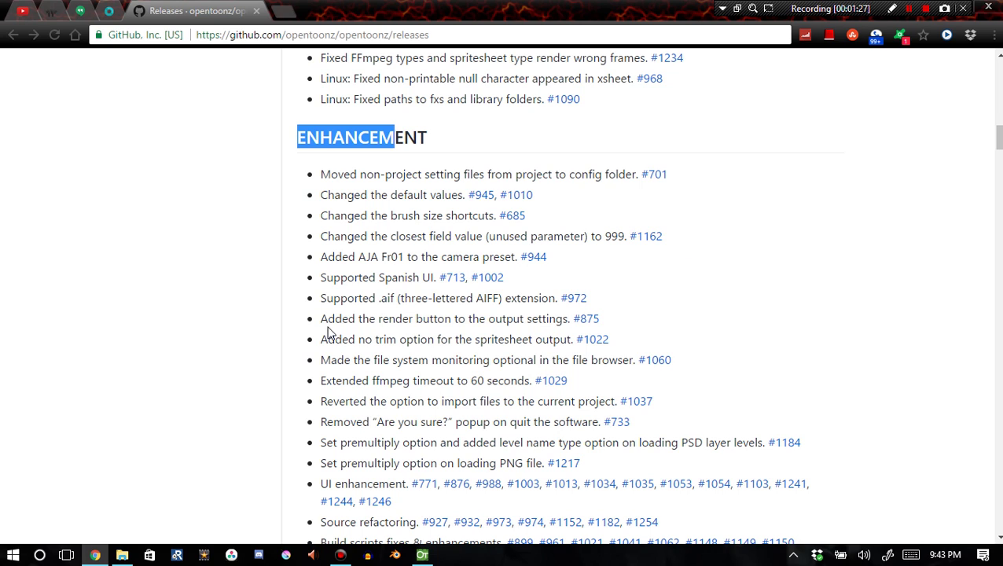
{"action": "left_click_drag", "start_coordinate": [326, 320], "coordinate": [563, 326]}
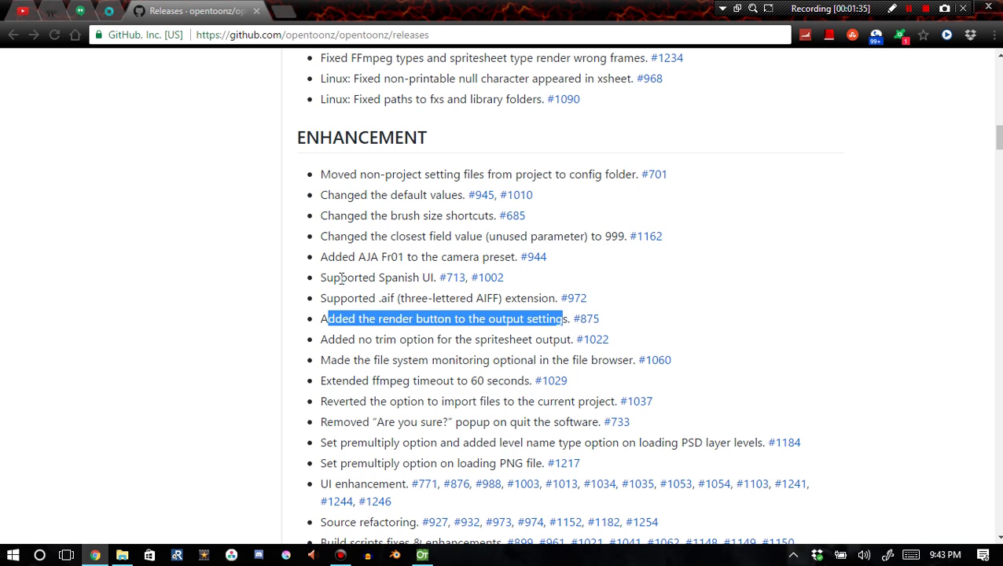
{"action": "left_click_drag", "start_coordinate": [333, 283], "coordinate": [534, 279]}
{"action": "left_click", "coordinate": [620, 257]}
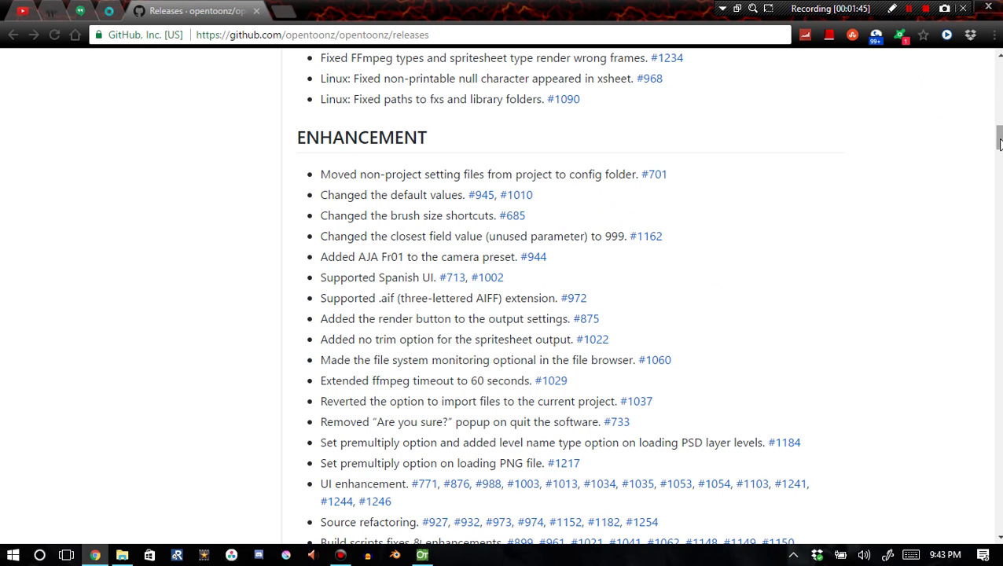
{"action": "left_click_drag", "start_coordinate": [998, 135], "coordinate": [981, 74]}
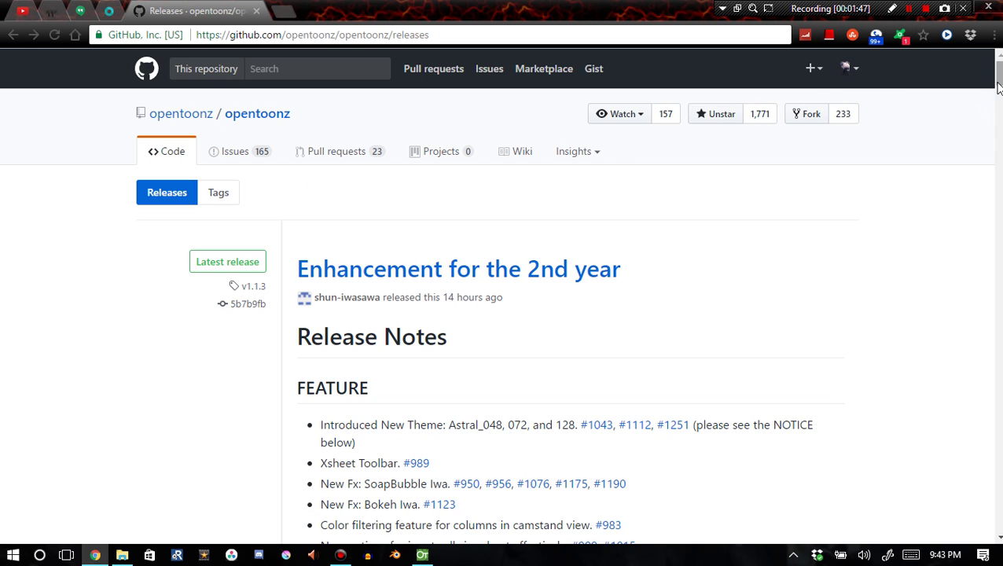
{"action": "scroll", "coordinate": [999, 86], "scroll_direction": "down", "scroll_amount": 9}
{"action": "scroll", "coordinate": [386, 63], "scroll_direction": "up", "scroll_amount": 1}
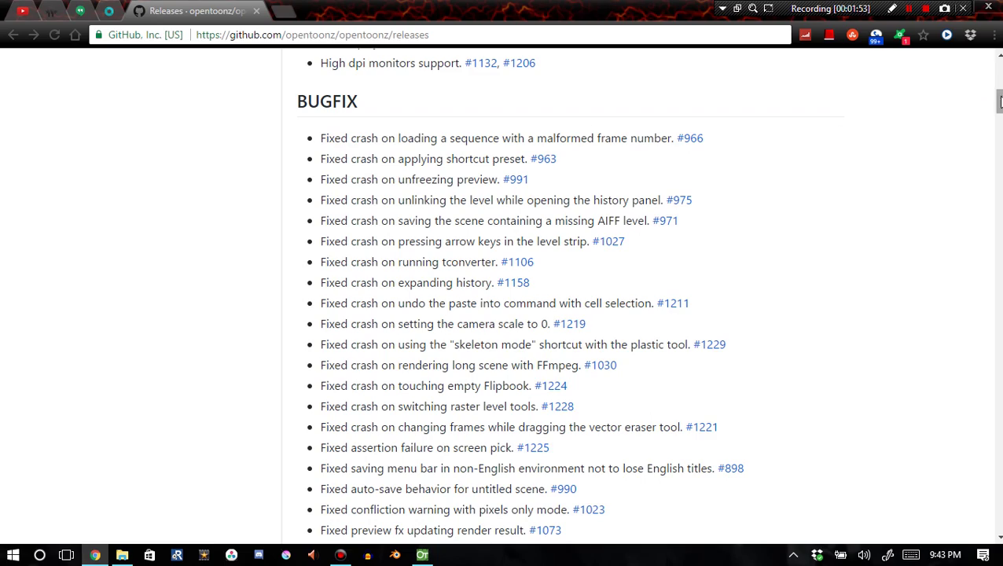
{"action": "scroll", "coordinate": [993, 103], "scroll_direction": "down", "scroll_amount": 7}
{"action": "scroll", "coordinate": [993, 103], "scroll_direction": "up", "scroll_amount": 1}
{"action": "scroll", "coordinate": [996, 95], "scroll_direction": "up", "scroll_amount": 8}
{"action": "scroll", "coordinate": [997, 101], "scroll_direction": "down", "scroll_amount": 3}
{"action": "scroll", "coordinate": [999, 102], "scroll_direction": "down", "scroll_amount": 1}
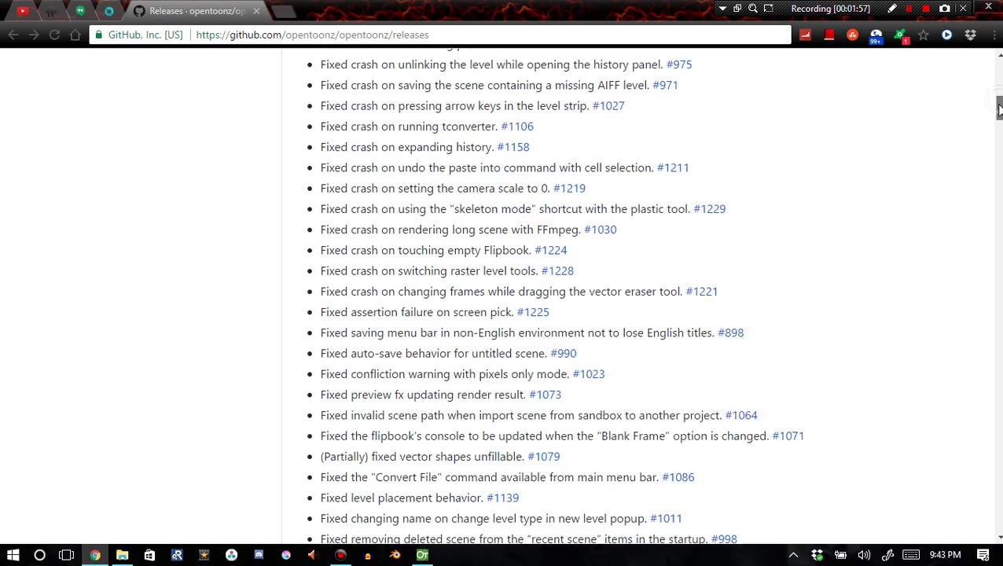
{"action": "scroll", "coordinate": [944, 91], "scroll_direction": "up", "scroll_amount": 1}
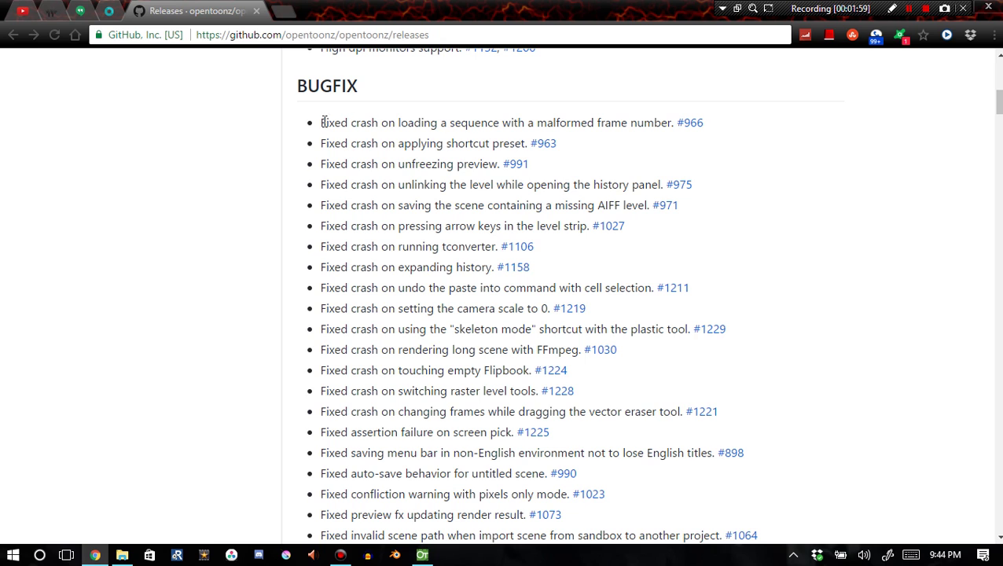
{"action": "mouse_move", "coordinate": [321, 123]}
{"action": "left_mouse_down"}
{"action": "mouse_move", "coordinate": [461, 272]}
{"action": "mouse_move", "coordinate": [483, 391]}
{"action": "mouse_move", "coordinate": [579, 408]}
{"action": "mouse_move", "coordinate": [719, 408]}
{"action": "mouse_move", "coordinate": [690, 412]}
{"action": "left_mouse_up"}
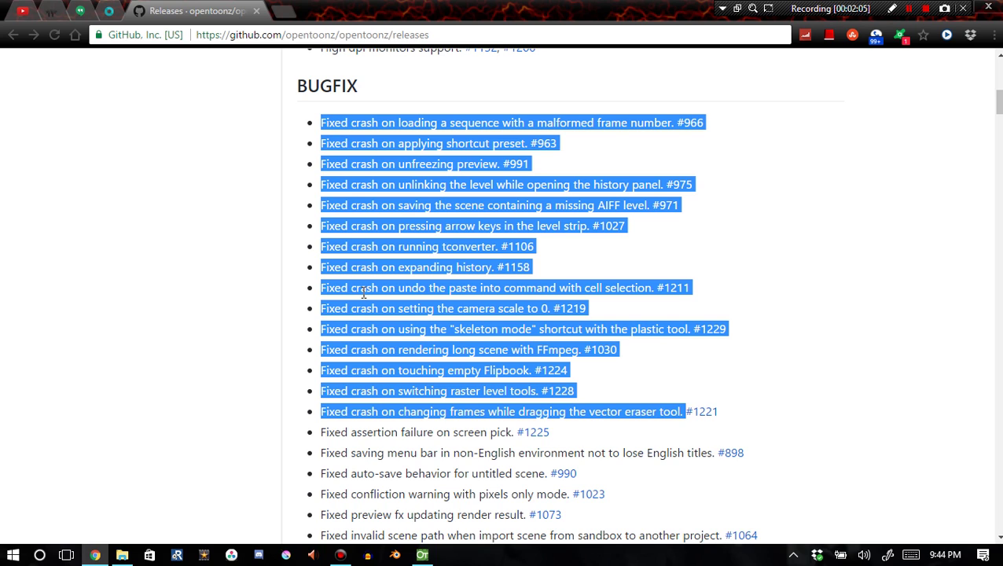
{"action": "left_click", "coordinate": [285, 130]}
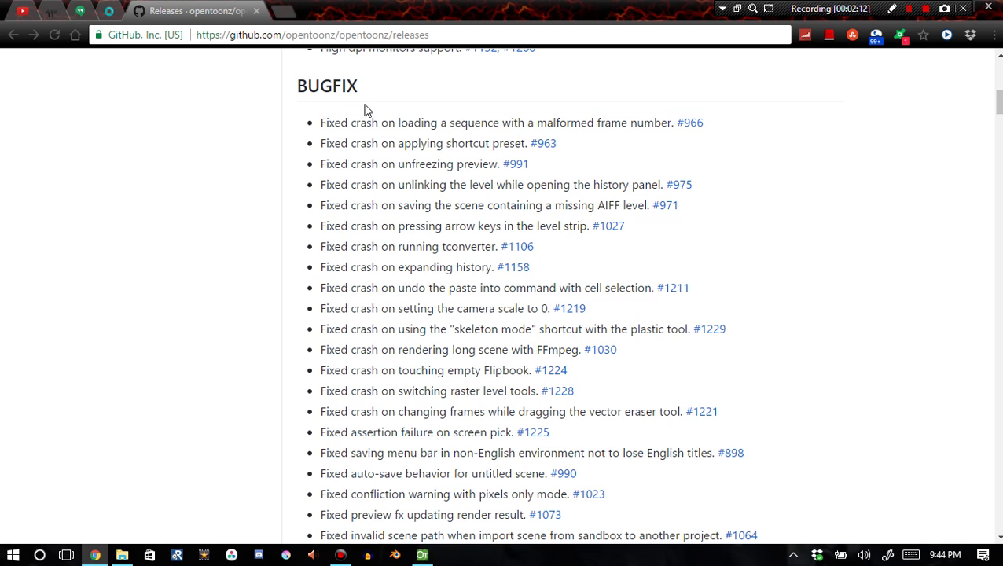
{"action": "scroll", "coordinate": [997, 537], "scroll_direction": "down", "scroll_amount": 6}
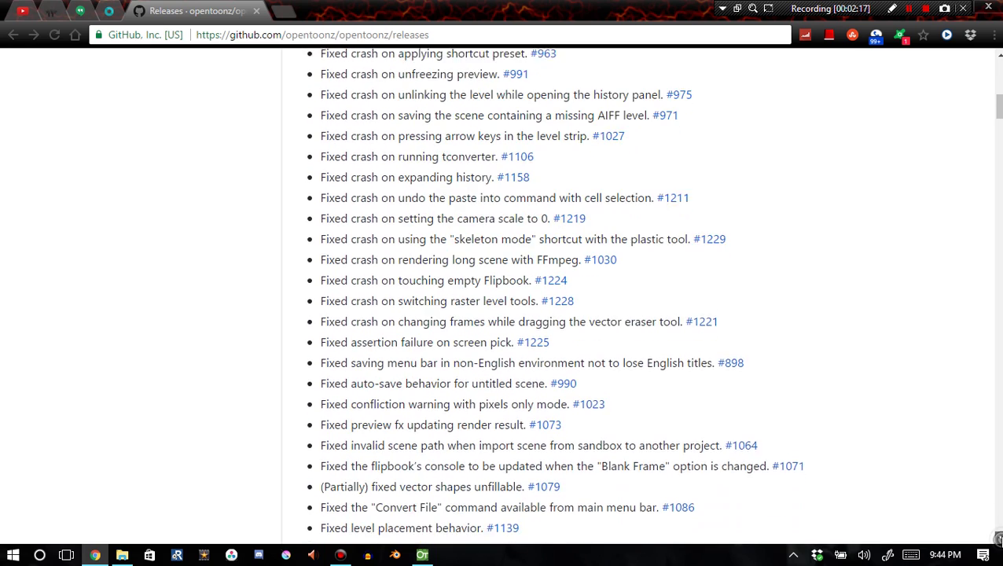
{"action": "scroll", "coordinate": [998, 537], "scroll_direction": "down", "scroll_amount": 1}
{"action": "left_click_drag", "start_coordinate": [999, 124], "coordinate": [995, 85]}
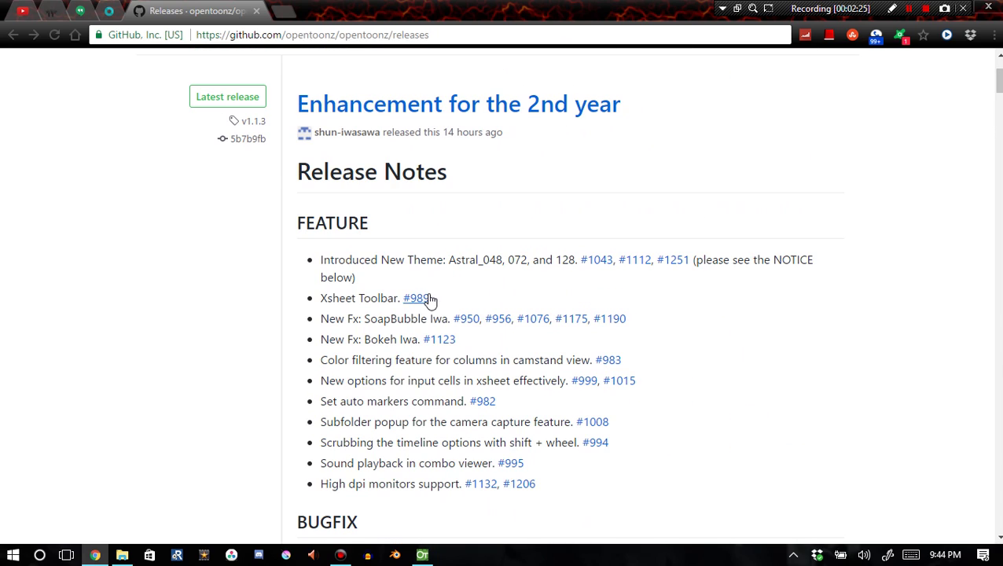
{"action": "left_click_drag", "start_coordinate": [302, 223], "coordinate": [399, 233]}
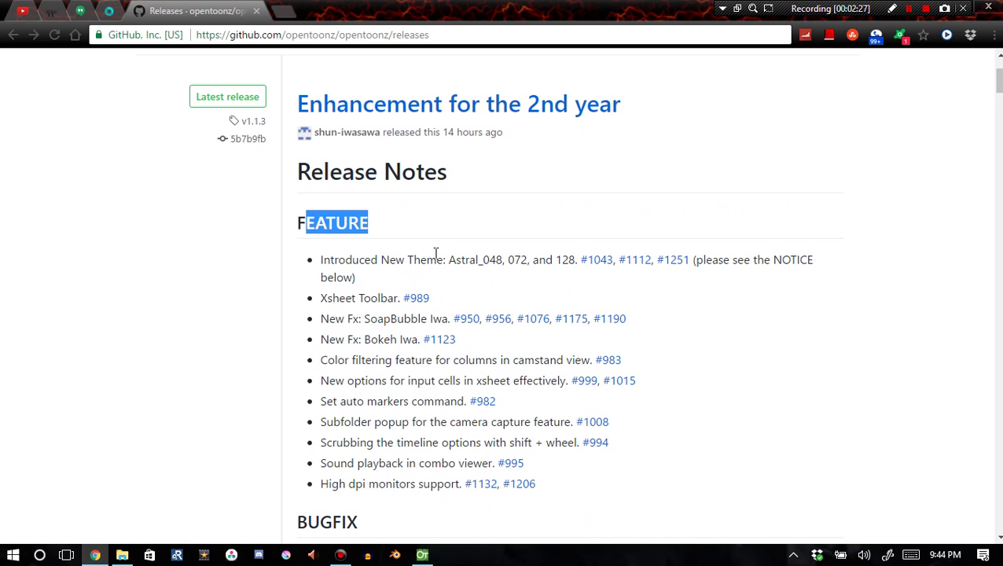
{"action": "left_click", "coordinate": [429, 246]}
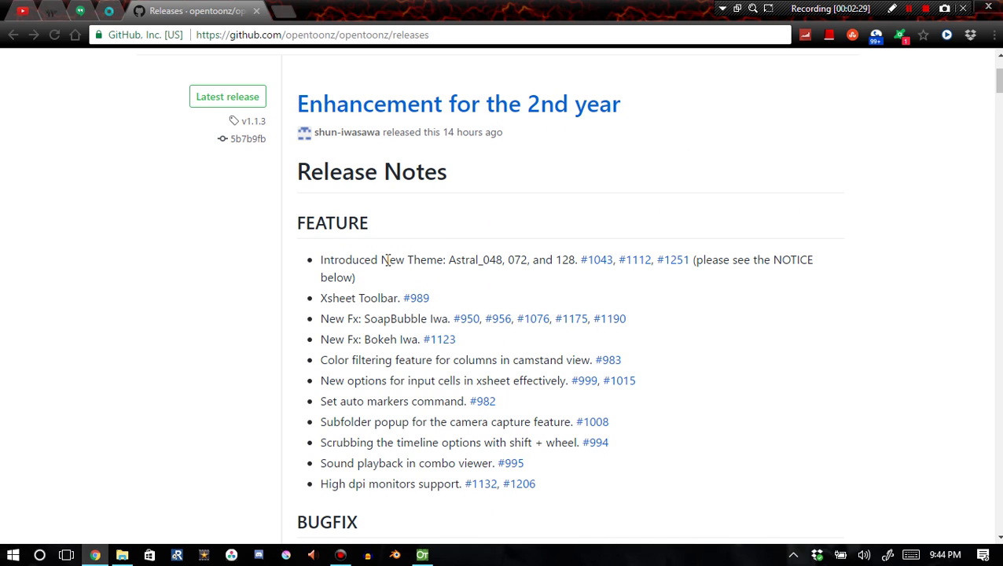
{"action": "left_click_drag", "start_coordinate": [320, 260], "coordinate": [562, 260]}
Step: Open the Punching Man scene and view it in the Cleanup and Animation rooms
{"action": "left_click", "coordinate": [422, 555]}
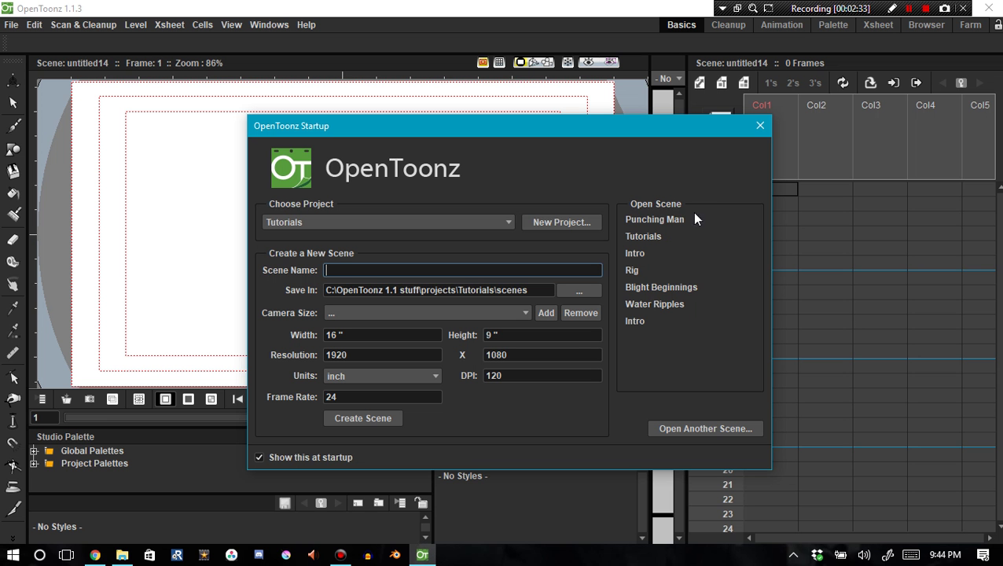
{"action": "left_click", "coordinate": [663, 219]}
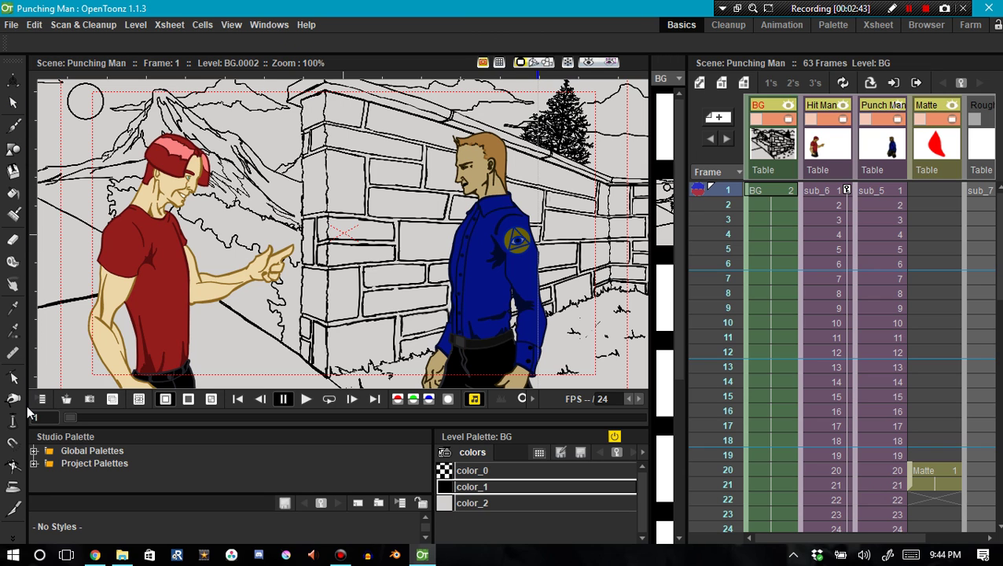
{"action": "left_click", "coordinate": [725, 24]}
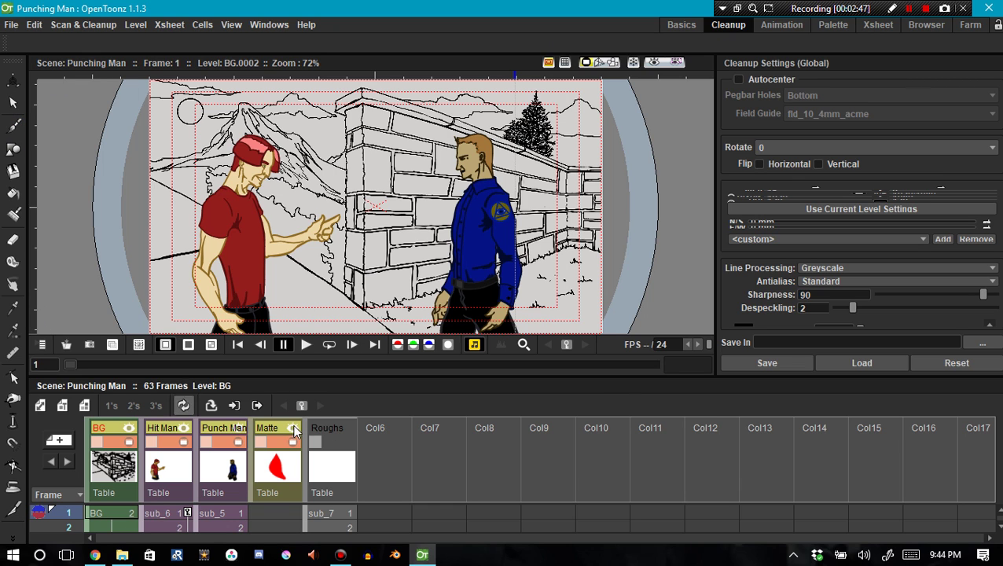
{"action": "left_click", "coordinate": [763, 24]}
Step: Tour the Palette, Xsheet, Browser and Farm rooms, then return to Basics
{"action": "left_click", "coordinate": [839, 25]}
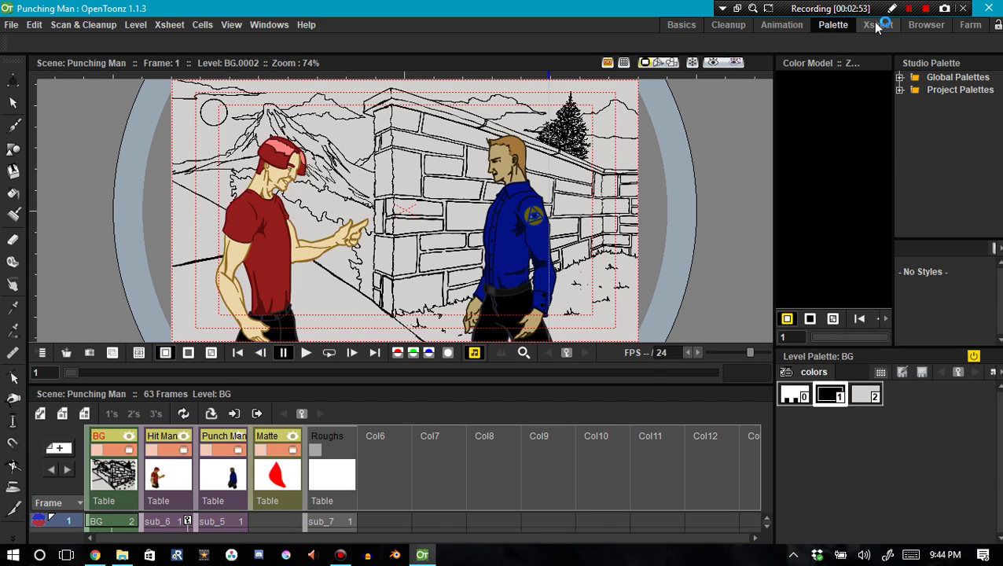
{"action": "left_click", "coordinate": [878, 26]}
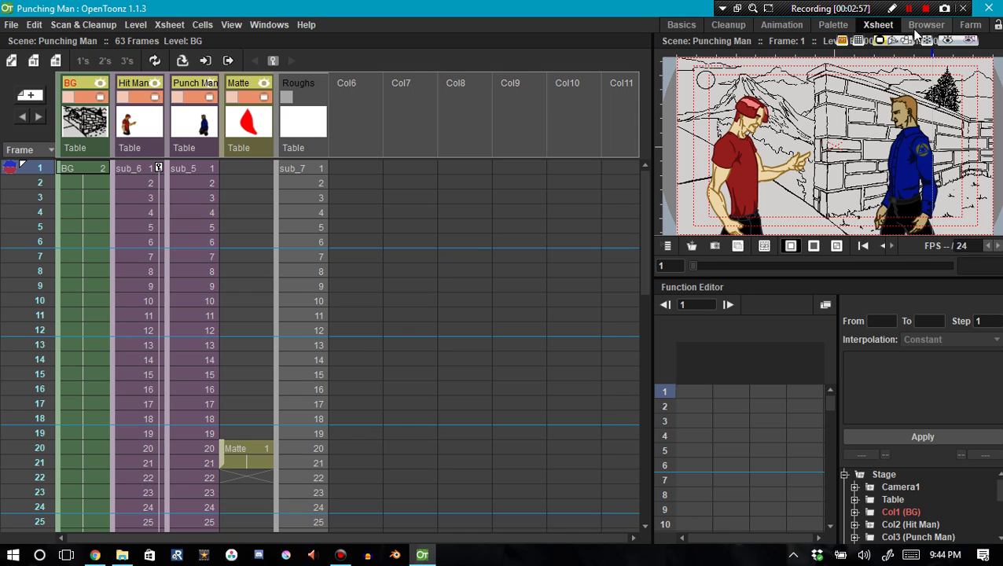
{"action": "left_click", "coordinate": [946, 28]}
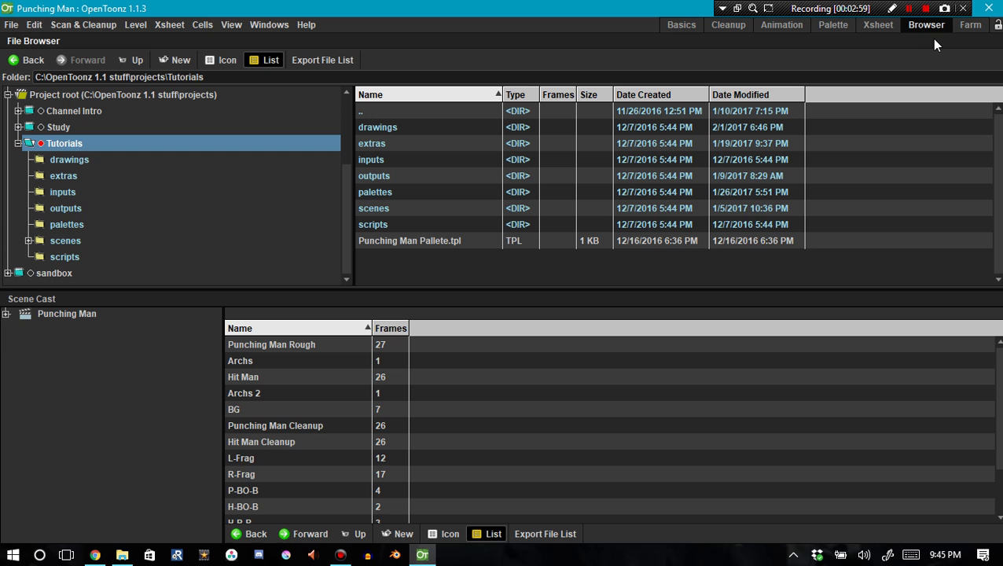
{"action": "left_click", "coordinate": [969, 29]}
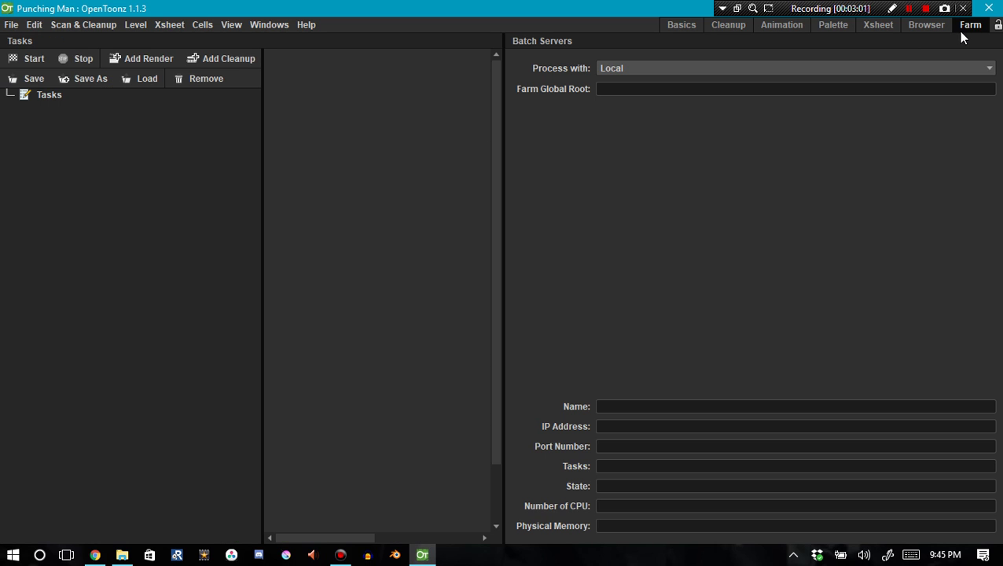
{"action": "left_click", "coordinate": [675, 28]}
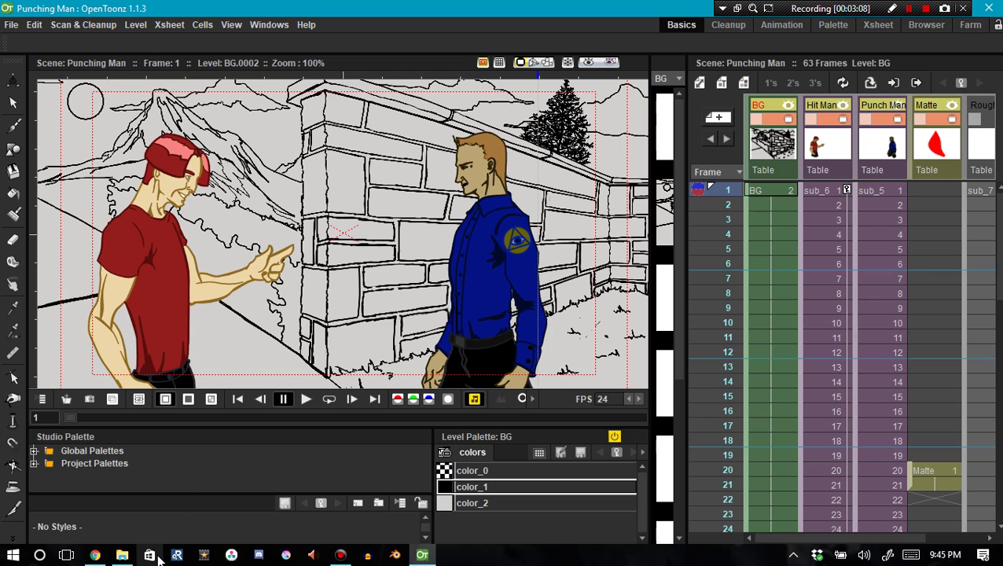
{"action": "left_click", "coordinate": [95, 557]}
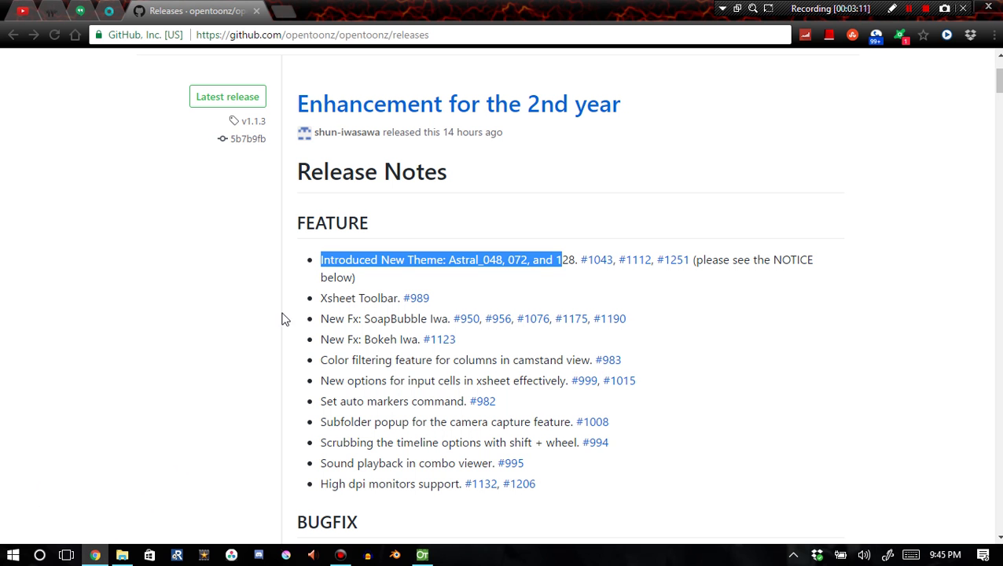
{"action": "left_click_drag", "start_coordinate": [321, 299], "coordinate": [389, 298]}
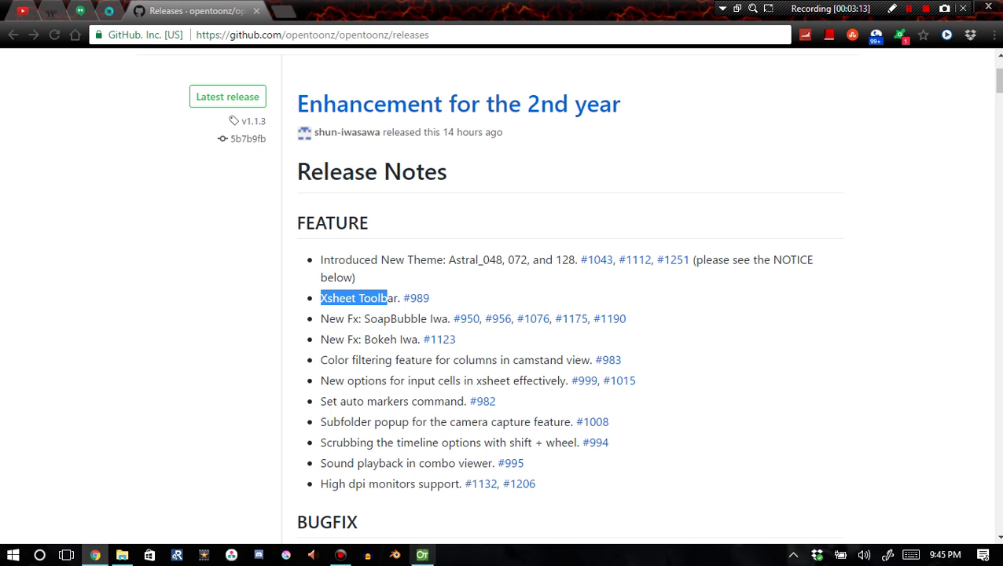
{"action": "left_click", "coordinate": [422, 555]}
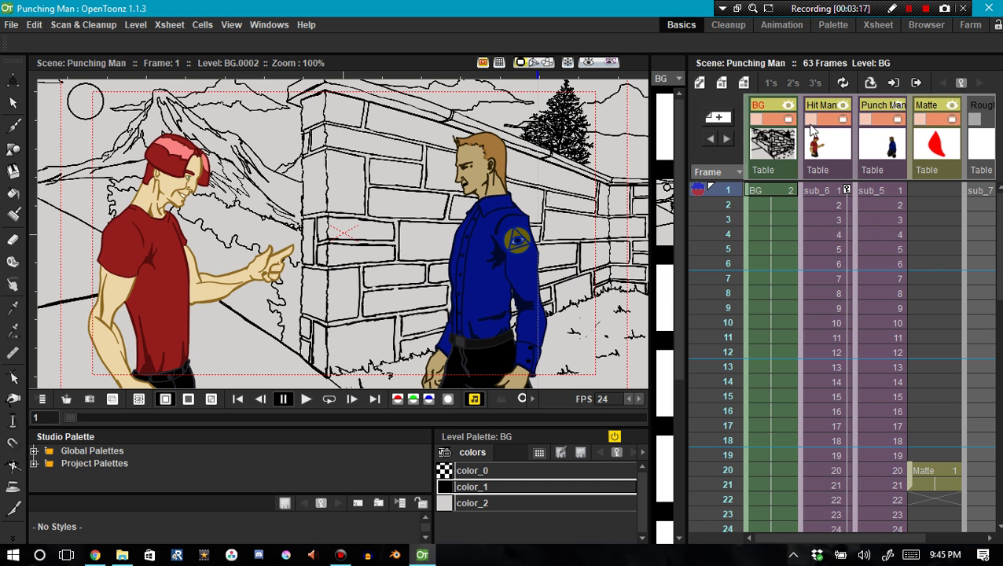
Step: Hide the Xsheet toolbar from the column menu, then show it again
{"action": "right_click", "coordinate": [777, 146]}
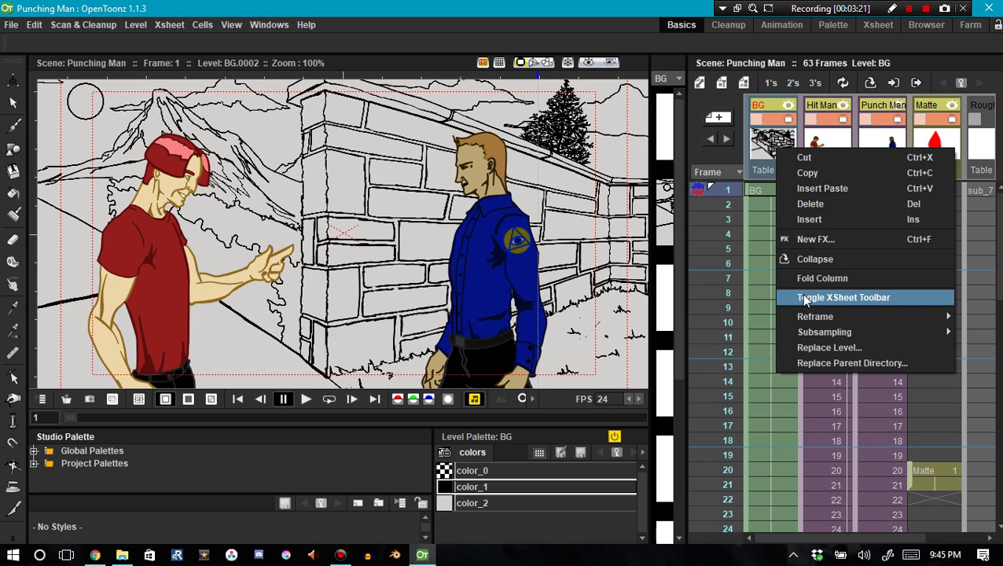
{"action": "left_click", "coordinate": [803, 299]}
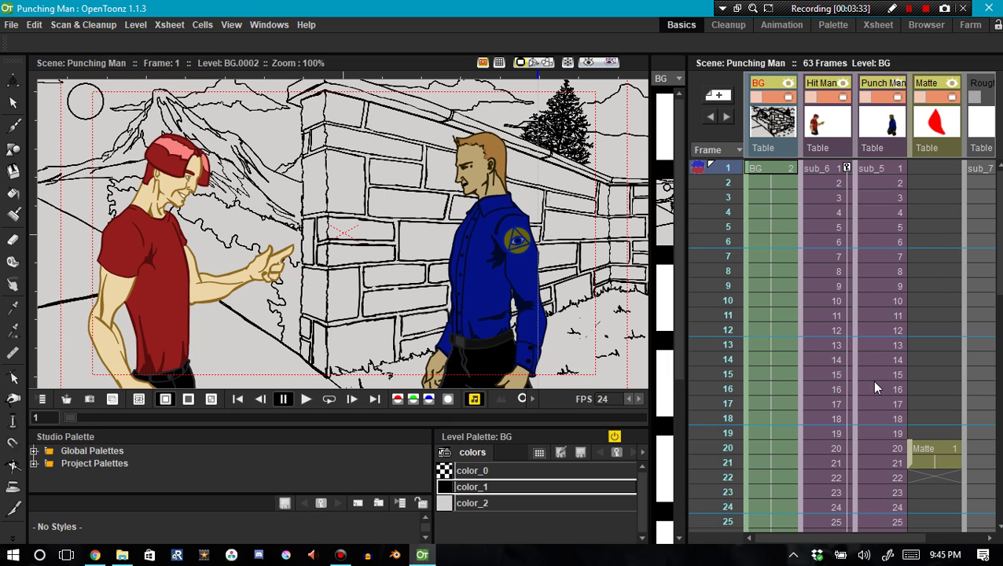
{"action": "right_click", "coordinate": [834, 132]}
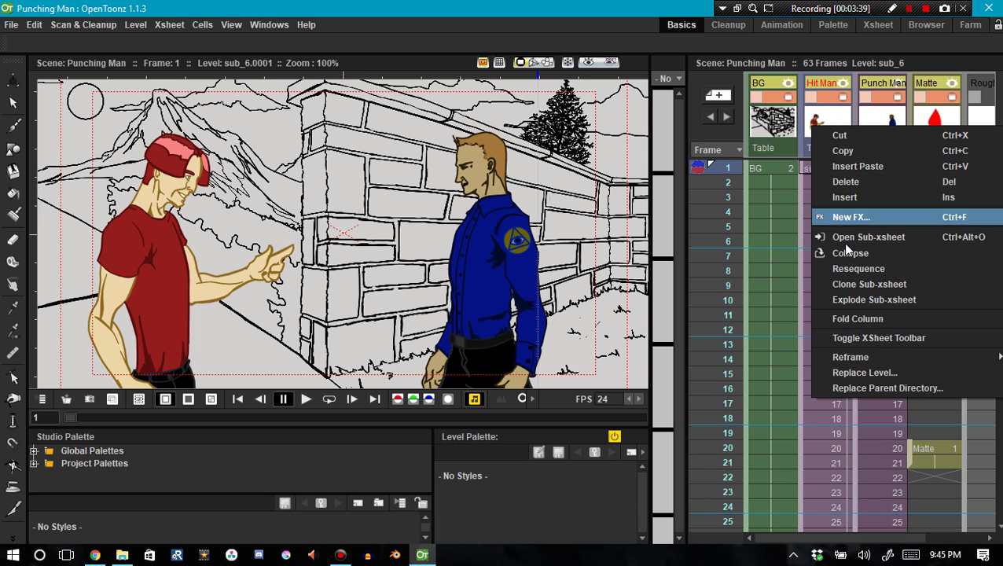
{"action": "left_click", "coordinate": [857, 340]}
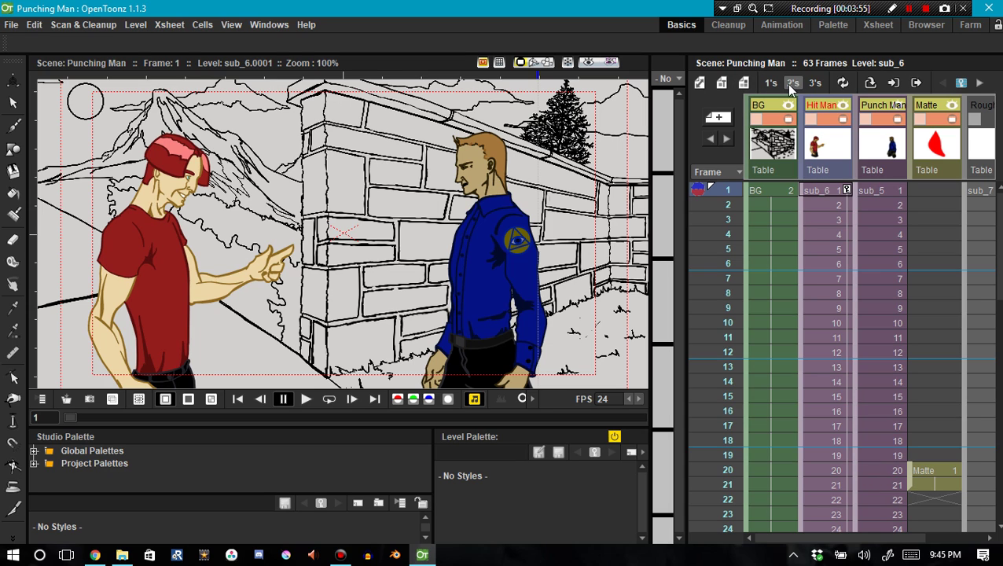
Step: Select frames 3 to 19 of the Hit Man column
{"action": "left_click", "coordinate": [831, 259]}
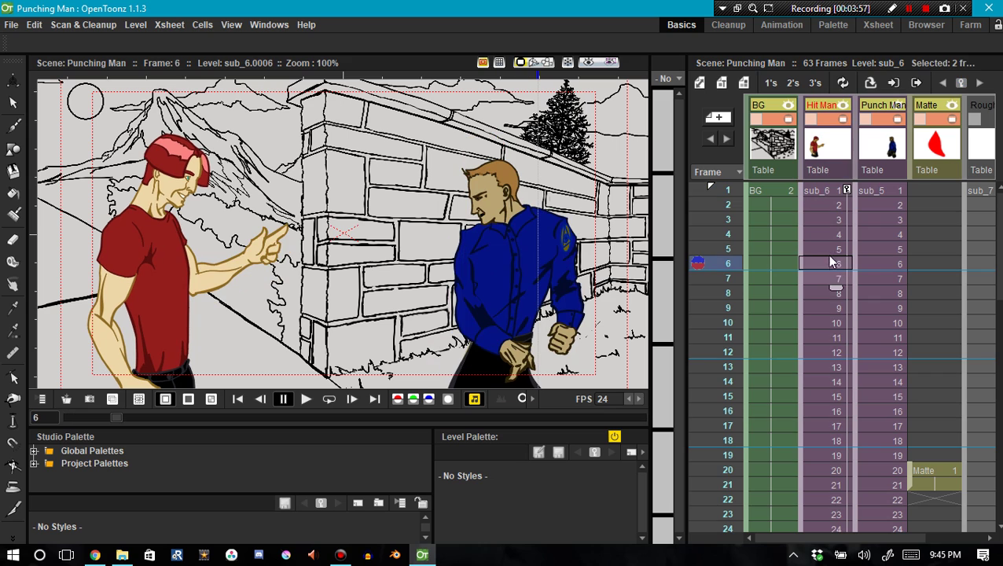
{"action": "left_click", "coordinate": [821, 222]}
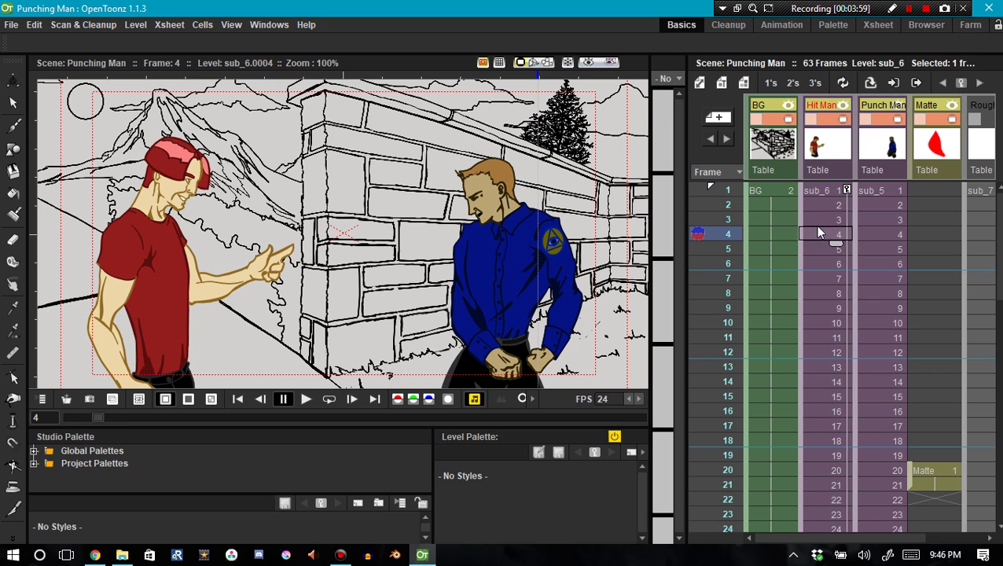
{"action": "left_click", "coordinate": [836, 437], "text": "shift"}
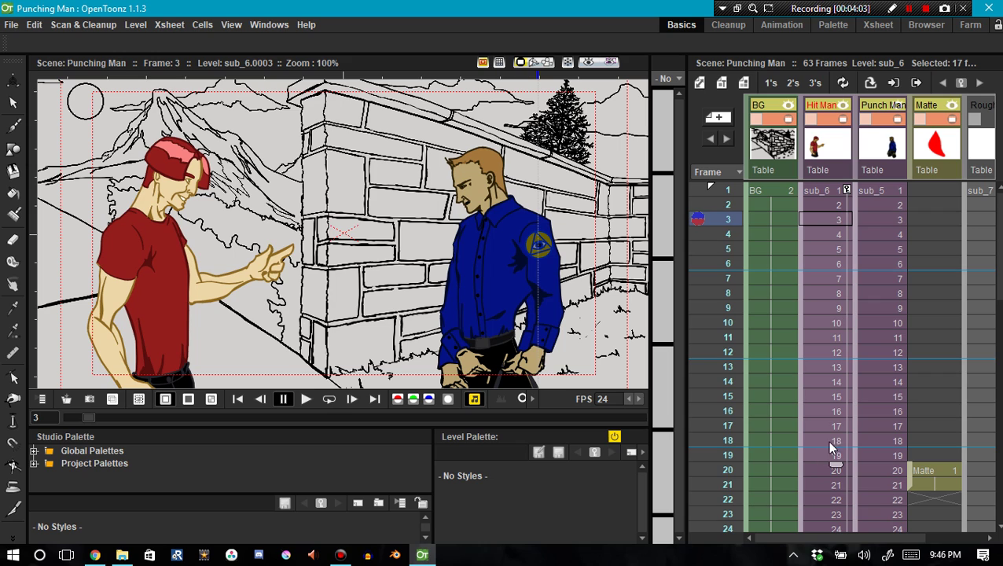
Step: Apply Swing to the selected Hit Man frames and turn on Xsheet cycling
{"action": "right_click", "coordinate": [811, 269]}
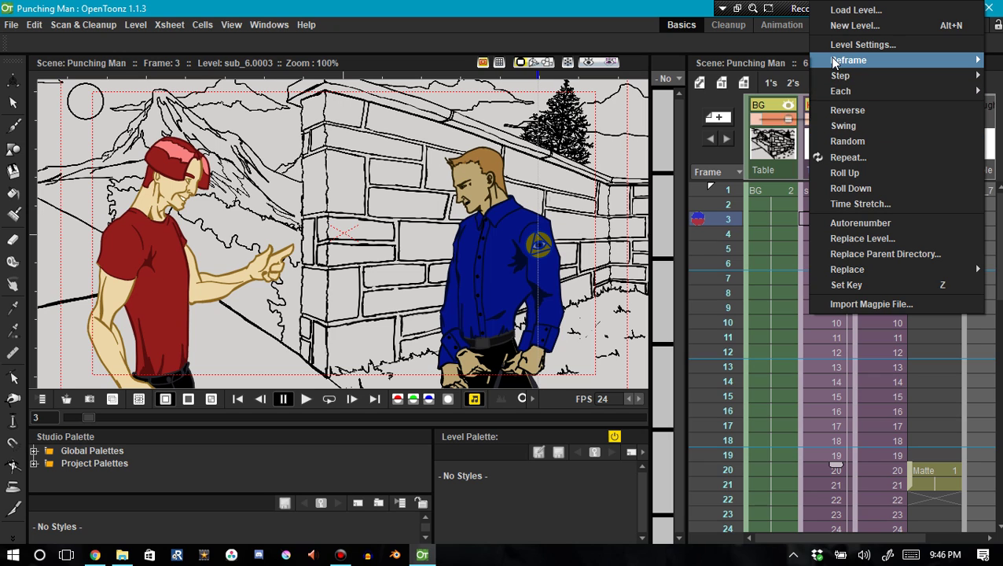
{"action": "mouse_move", "coordinate": [839, 81]}
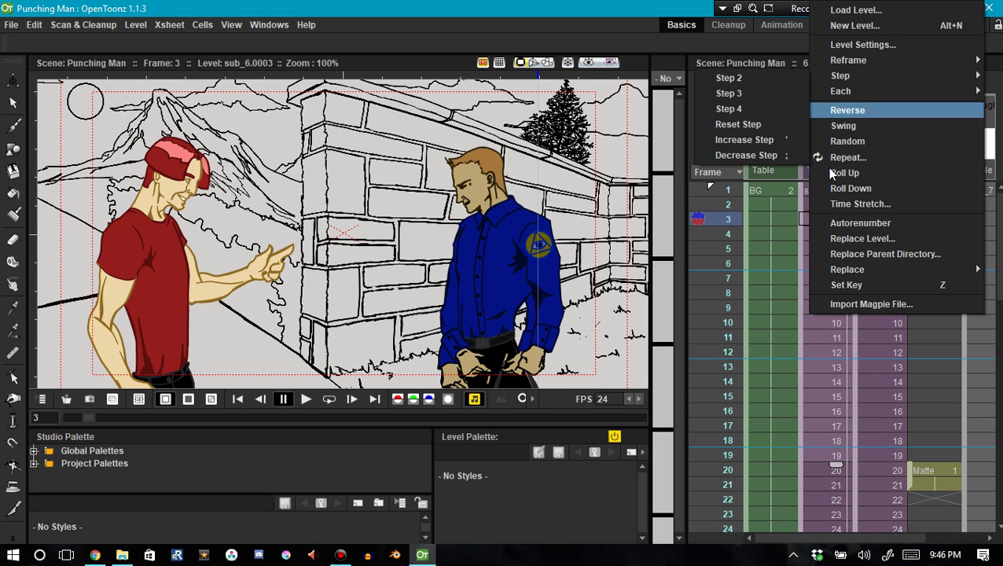
{"action": "left_click", "coordinate": [841, 126]}
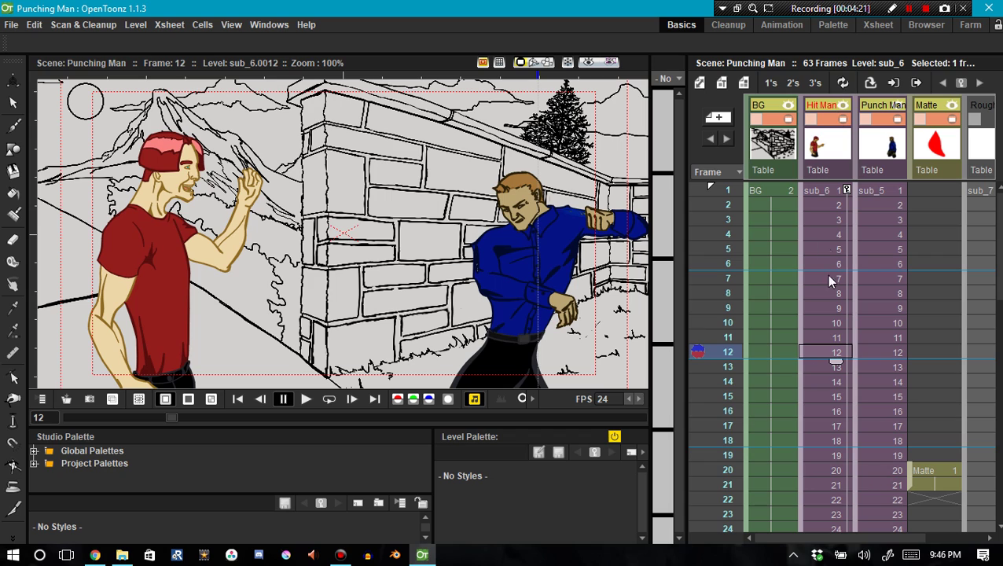
{"action": "left_click", "coordinate": [841, 83]}
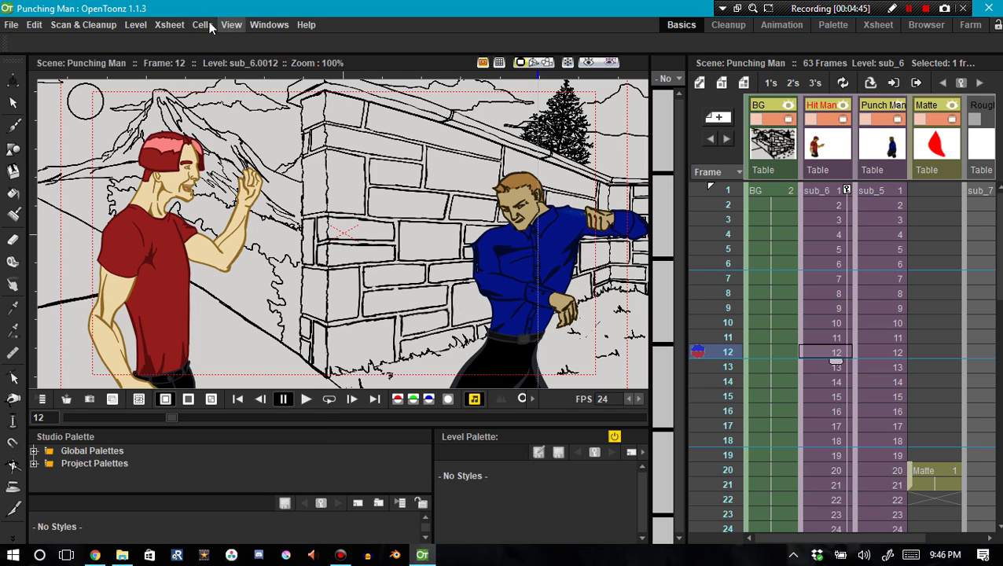
{"action": "left_click", "coordinate": [169, 24]}
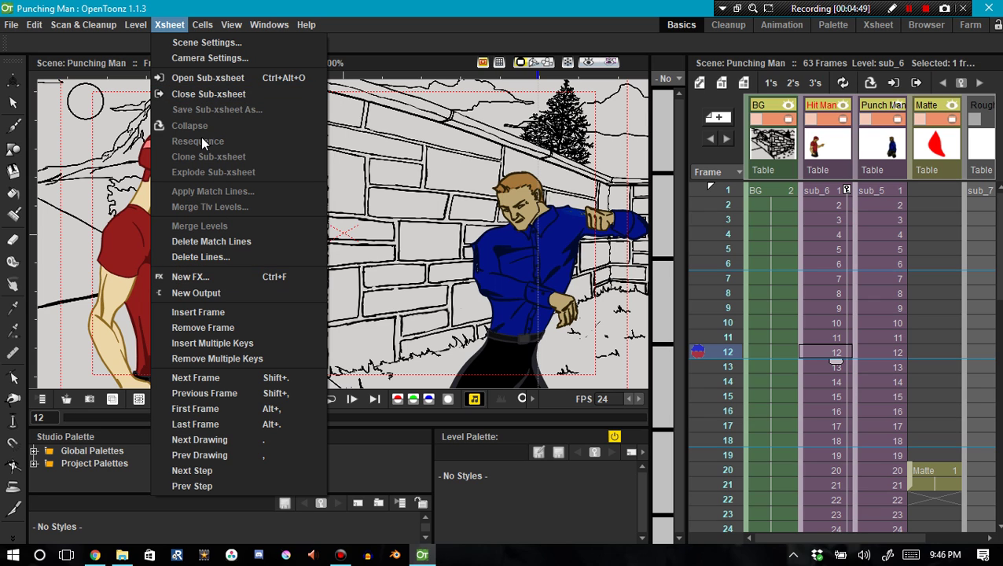
{"action": "left_click", "coordinate": [179, 28]}
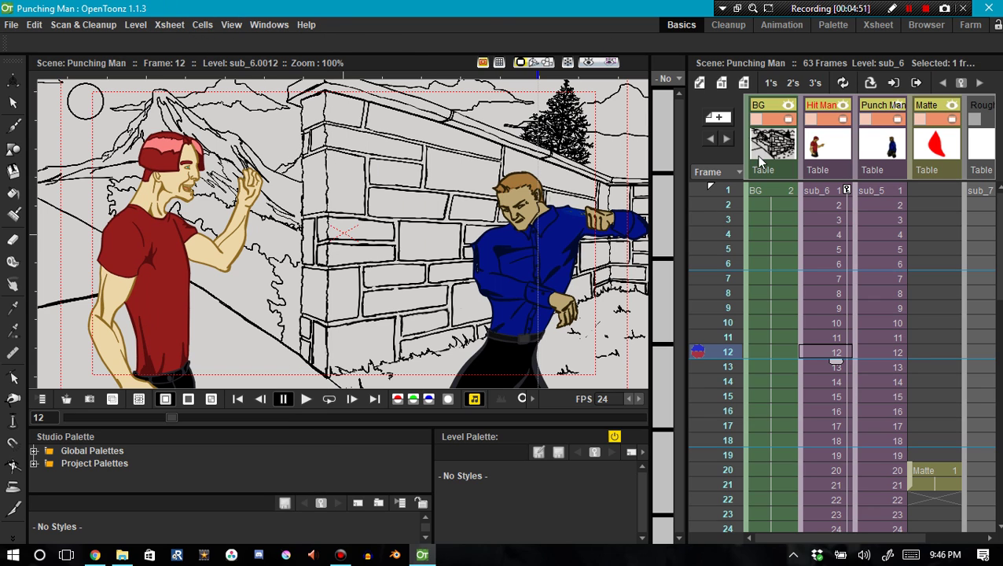
{"action": "left_click", "coordinate": [170, 25]}
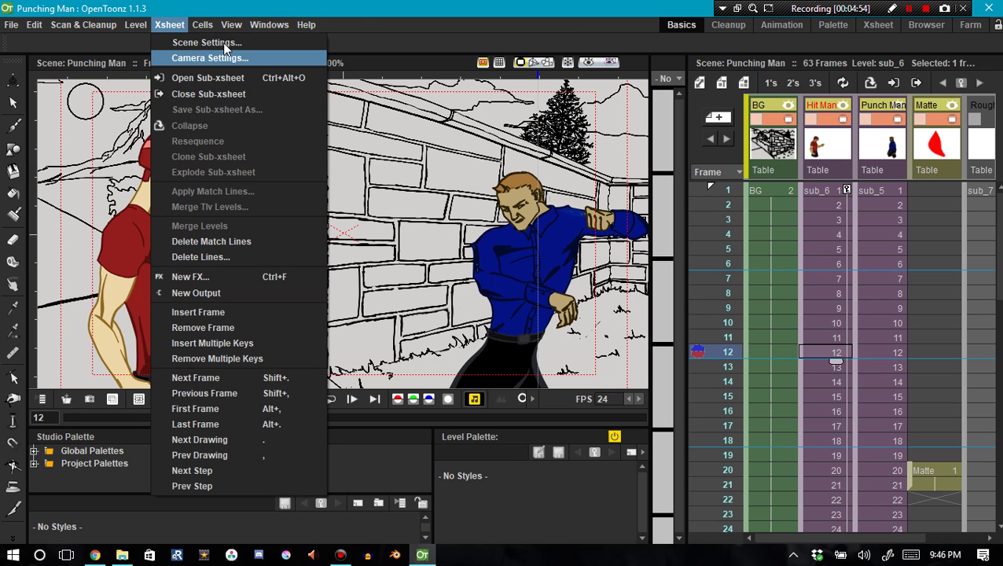
{"action": "left_click", "coordinate": [431, 9]}
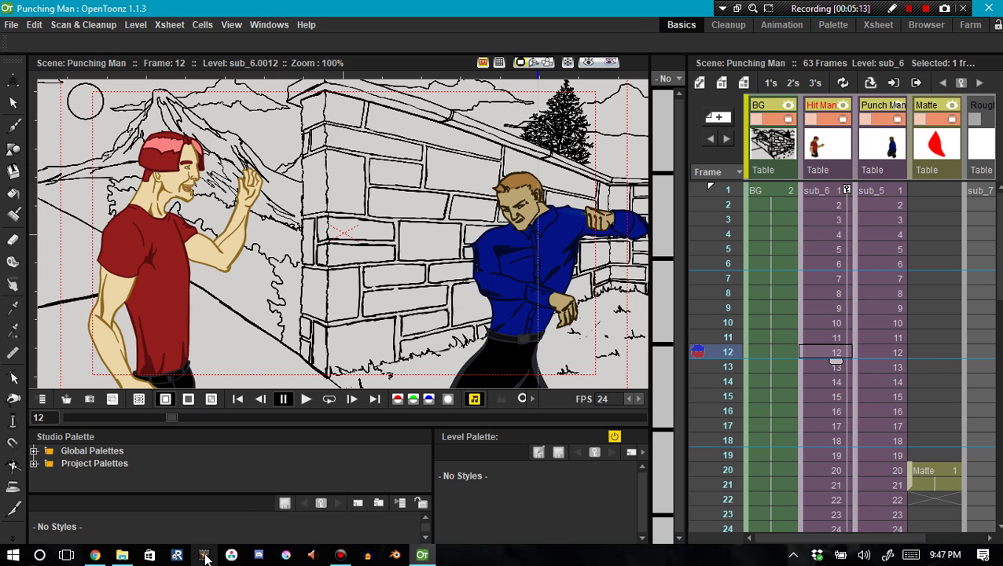
Step: Bring the release notes forward and highlight the 'New Fx: SoapBubble Iwa' and 'New Fx: Bokeh Iwa' lines
{"action": "left_click", "coordinate": [95, 555]}
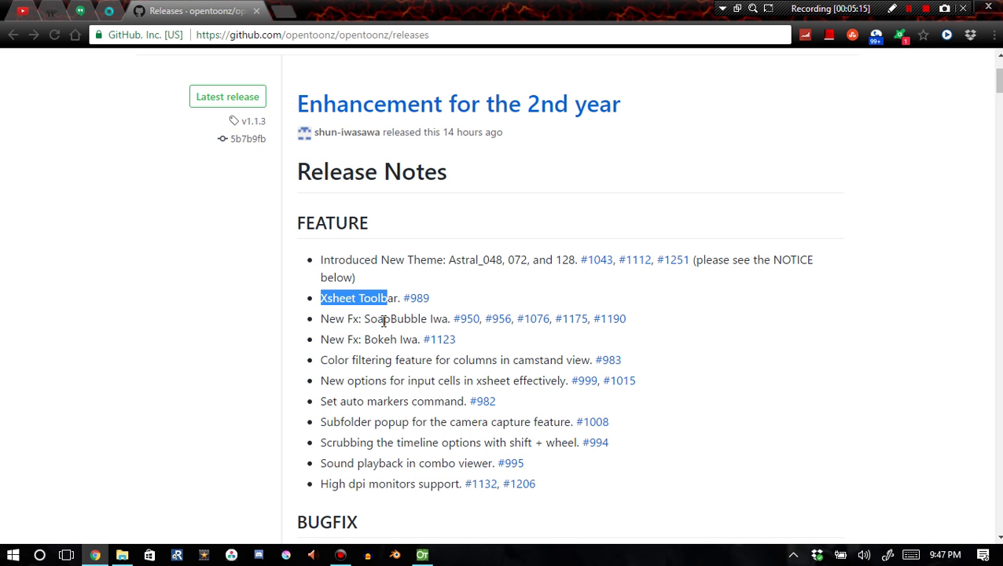
{"action": "left_click_drag", "start_coordinate": [323, 319], "coordinate": [417, 340]}
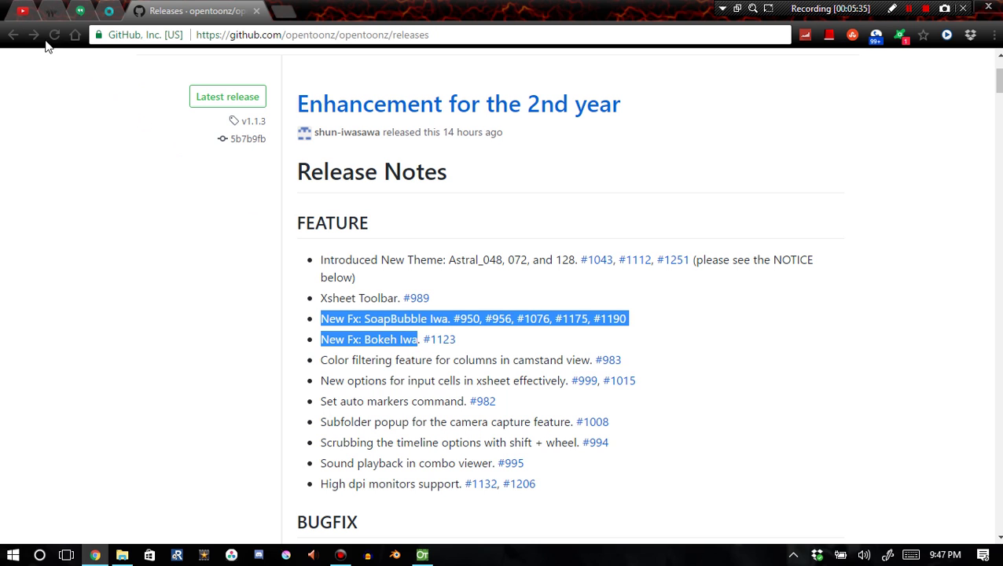
Step: Switch to the YouTube channel and scroll to the three 'New in OpenToonz 1.1.3' uploads
{"action": "left_click", "coordinate": [17, 10]}
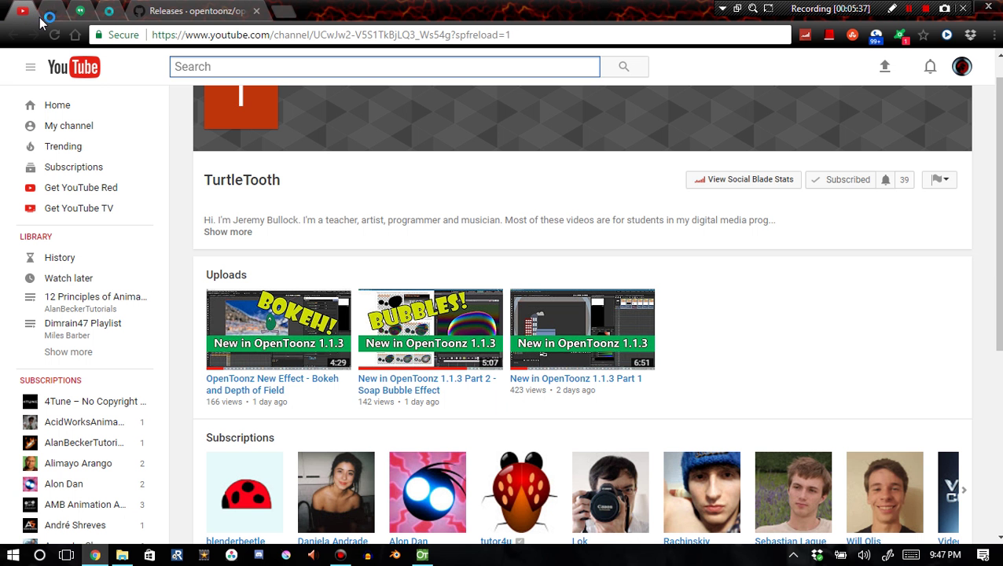
{"action": "scroll", "coordinate": [477, 192], "scroll_direction": "up", "scroll_amount": 1}
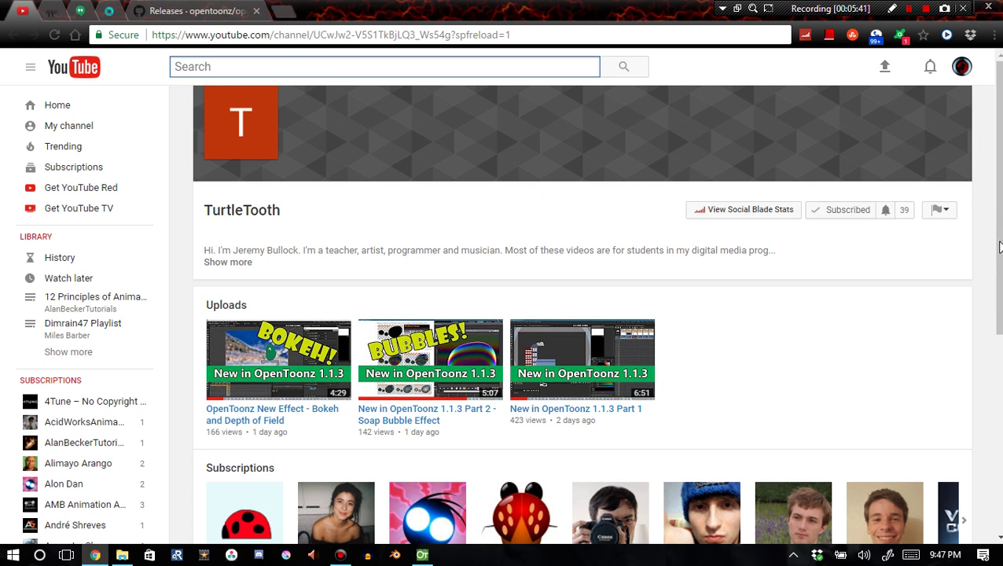
{"action": "scroll", "coordinate": [985, 232], "scroll_direction": "down", "scroll_amount": 2}
{"action": "scroll", "coordinate": [582, 314], "scroll_direction": "down", "scroll_amount": 3}
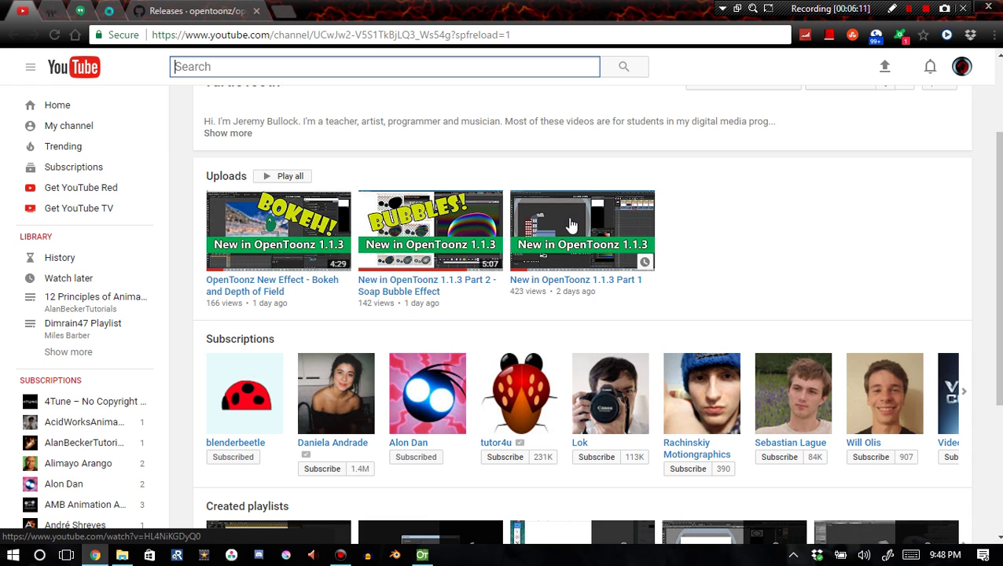
Step: Highlight the 'Color filtering feature' note on GitHub, then return to the Punching Man scene
{"action": "left_click", "coordinate": [188, 11]}
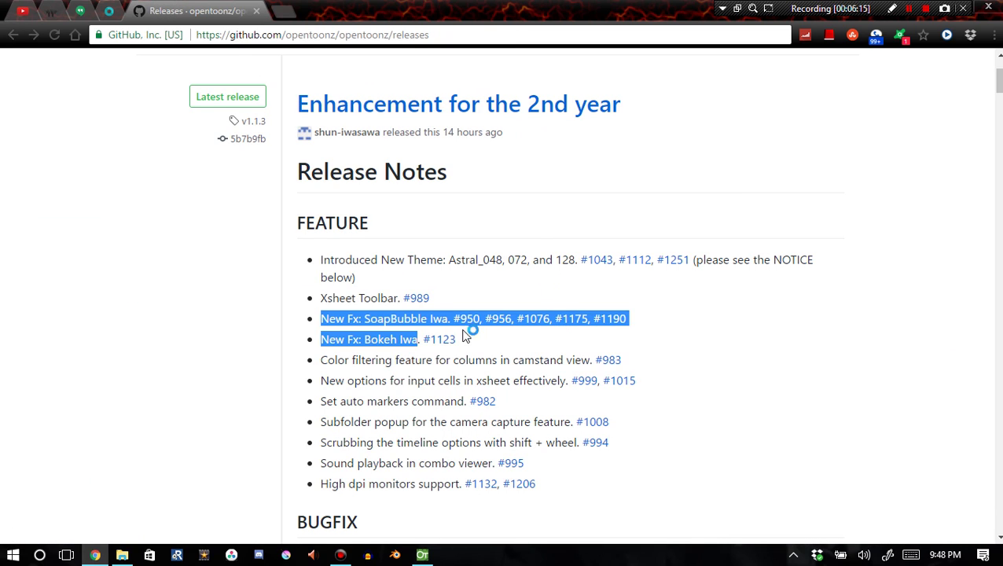
{"action": "left_click_drag", "start_coordinate": [323, 359], "coordinate": [580, 359]}
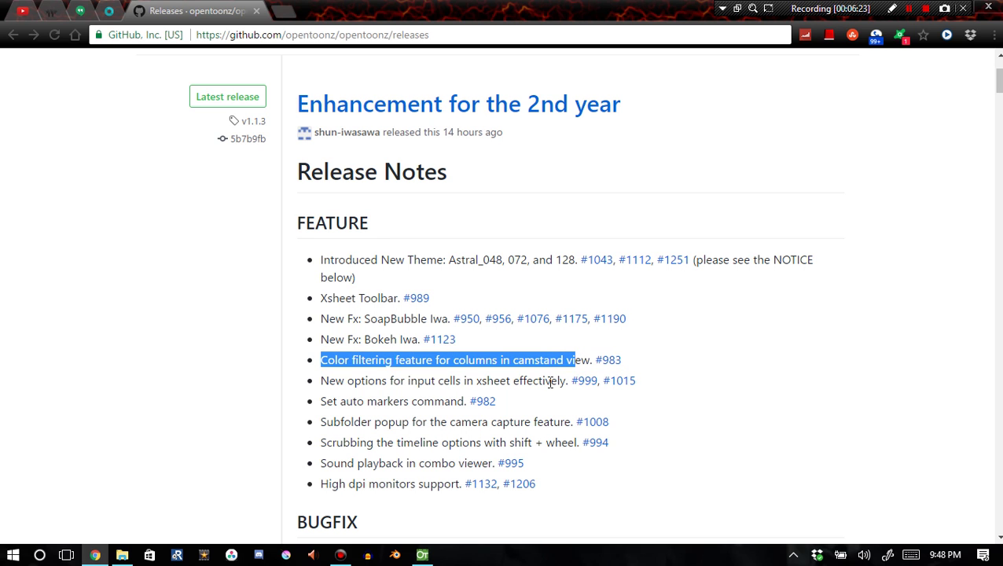
{"action": "left_click", "coordinate": [422, 556]}
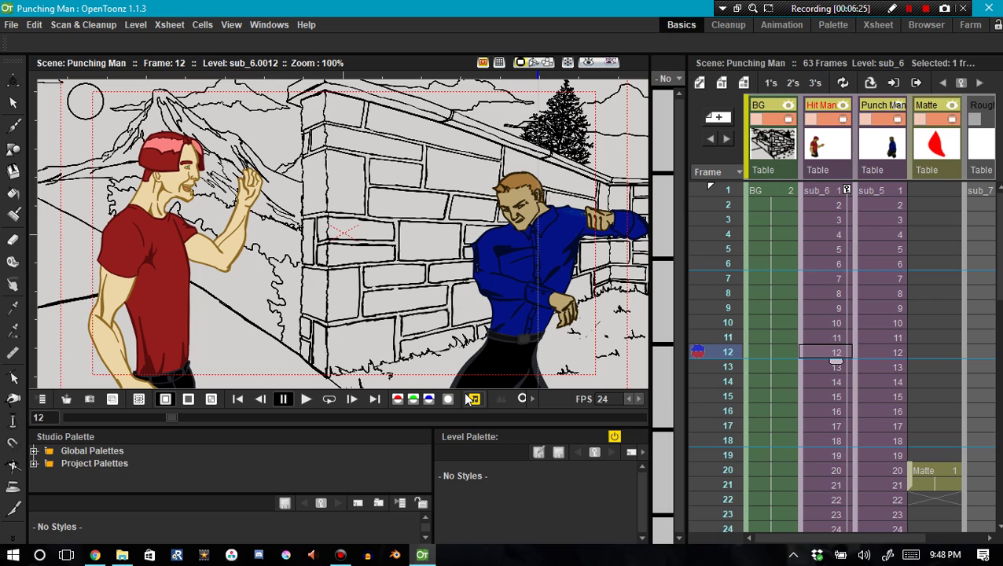
Step: Toggle the Hit Man column's visibility and lower its opacity to 19 in the column settings
{"action": "left_click", "coordinate": [810, 119]}
{"action": "left_click", "coordinate": [840, 120]}
{"action": "left_click", "coordinate": [841, 119]}
{"action": "left_click", "coordinate": [843, 120]}
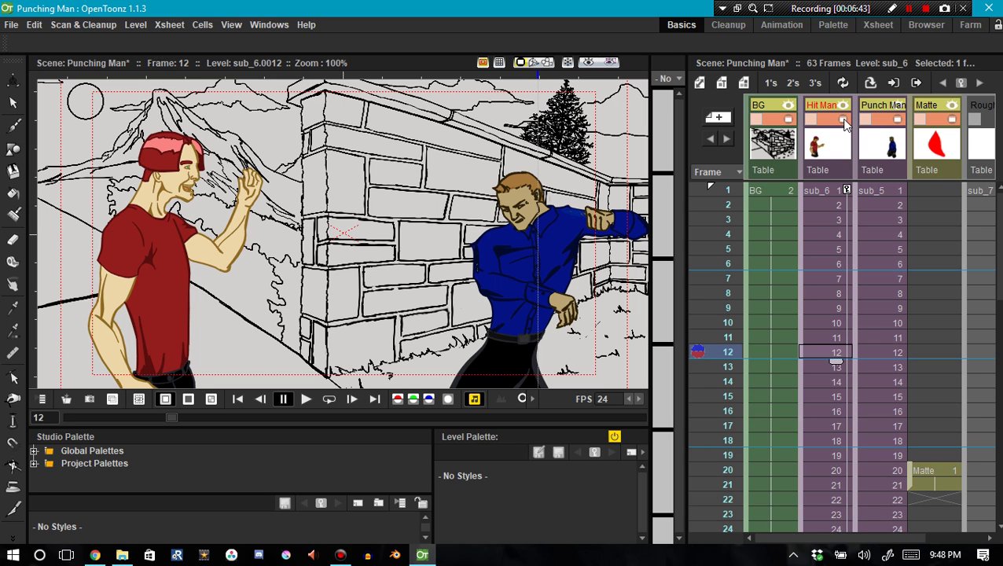
{"action": "left_click", "coordinate": [844, 120]}
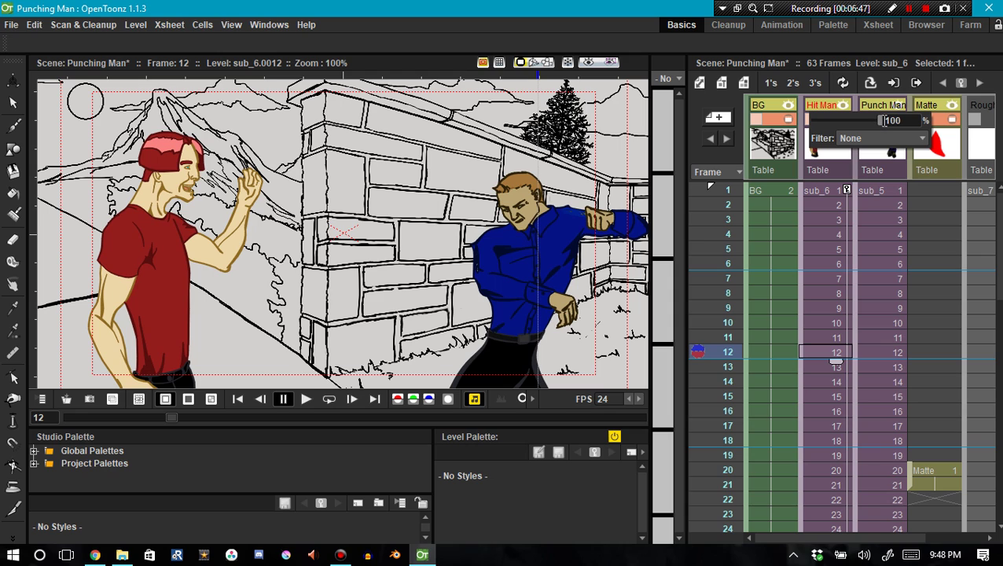
{"action": "left_click_drag", "start_coordinate": [883, 120], "coordinate": [912, 126]}
Step: Try DarkYellow, Red and Blue colour filters on Hit Man, then set the filter to None
{"action": "left_click", "coordinate": [861, 140]}
{"action": "left_click", "coordinate": [856, 197]}
{"action": "left_click", "coordinate": [862, 140]}
{"action": "left_click", "coordinate": [857, 163]}
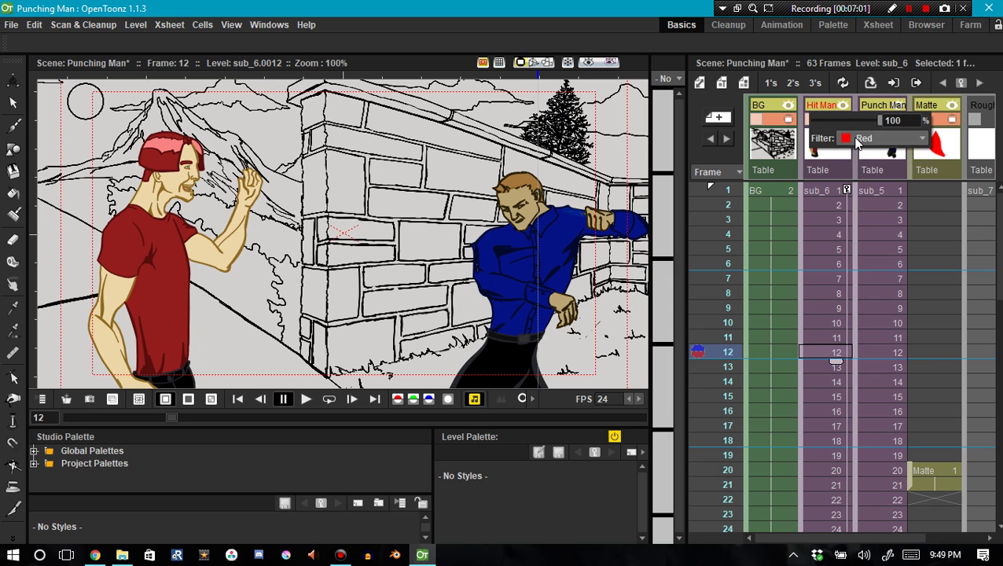
{"action": "left_click", "coordinate": [859, 140]}
{"action": "left_click", "coordinate": [857, 173]}
{"action": "left_click", "coordinate": [859, 141]}
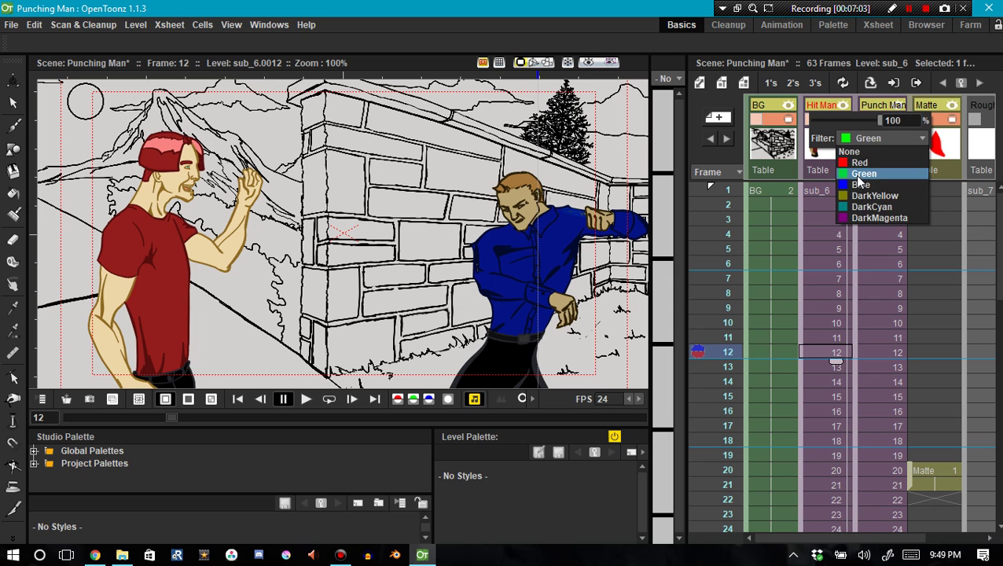
{"action": "left_click", "coordinate": [853, 183]}
{"action": "left_click", "coordinate": [856, 143]}
{"action": "left_click", "coordinate": [857, 185]}
{"action": "left_click", "coordinate": [856, 144]}
{"action": "left_click", "coordinate": [857, 148]}
{"action": "left_click", "coordinate": [857, 140]}
{"action": "left_click", "coordinate": [848, 151]}
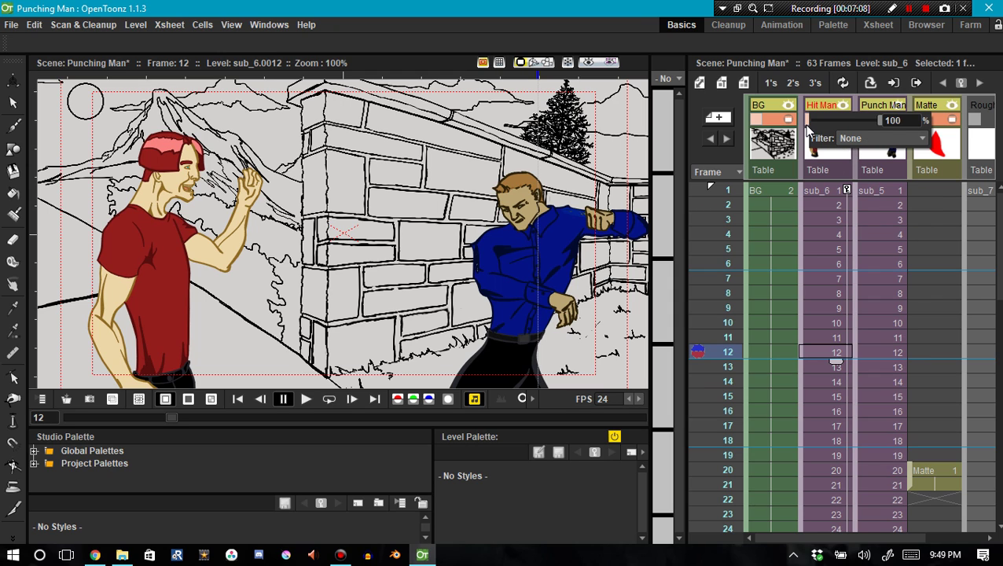
Step: Try the DarkCyan, DarkMagenta and Blue filters on the BG column, then set it back to None
{"action": "left_click", "coordinate": [760, 153]}
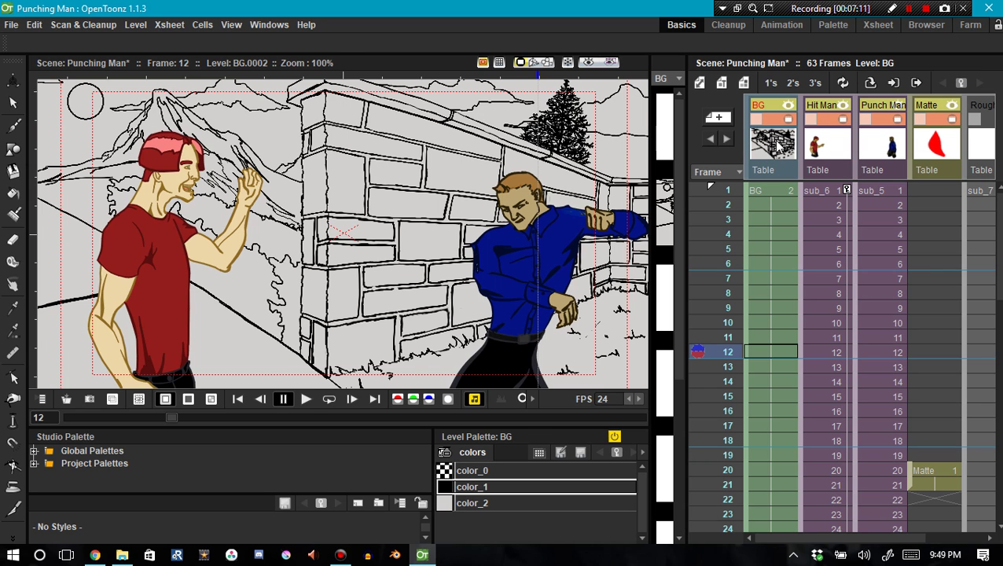
{"action": "left_click", "coordinate": [786, 120]}
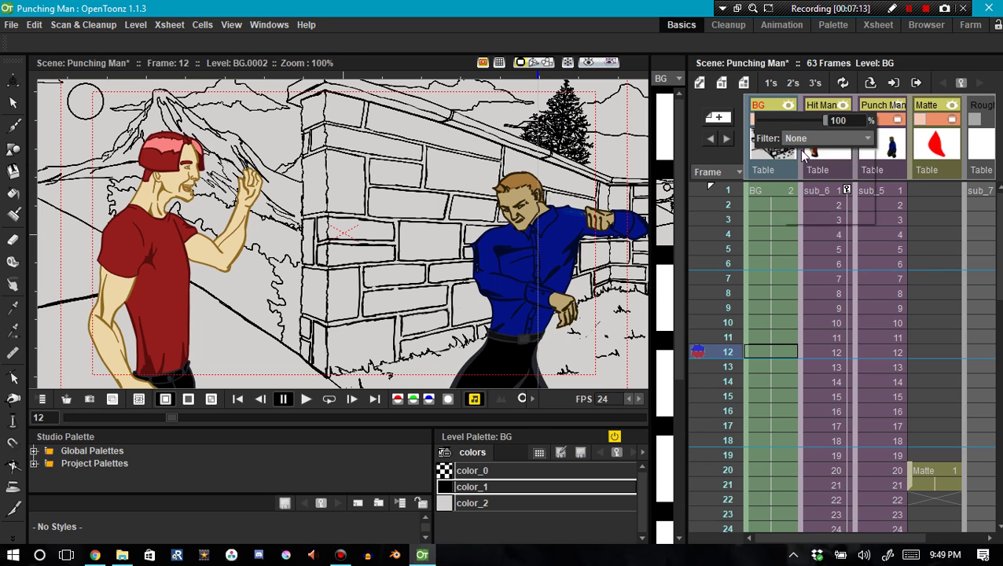
{"action": "left_click", "coordinate": [804, 138]}
{"action": "left_click", "coordinate": [810, 206]}
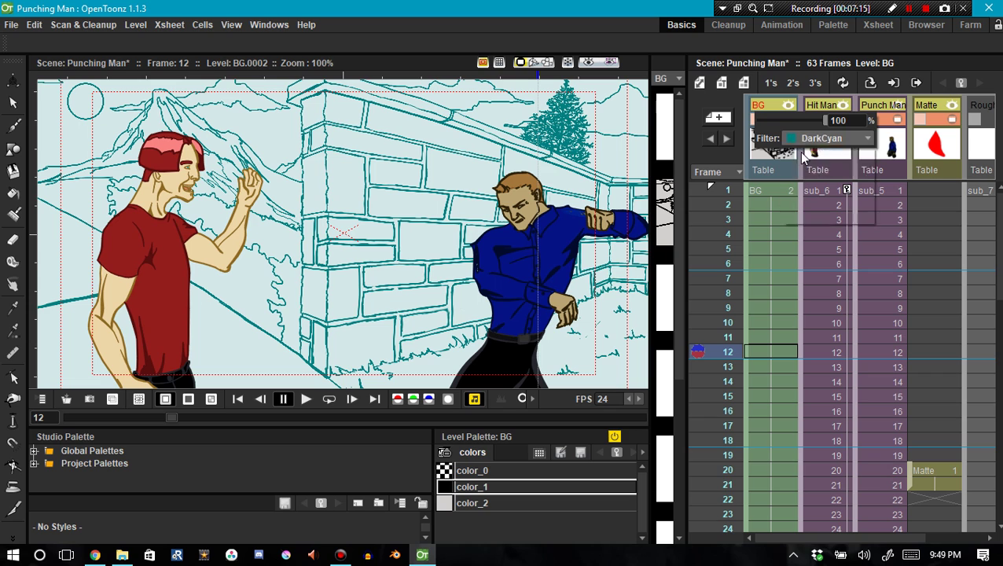
{"action": "left_click", "coordinate": [805, 139]}
{"action": "left_click", "coordinate": [814, 220]}
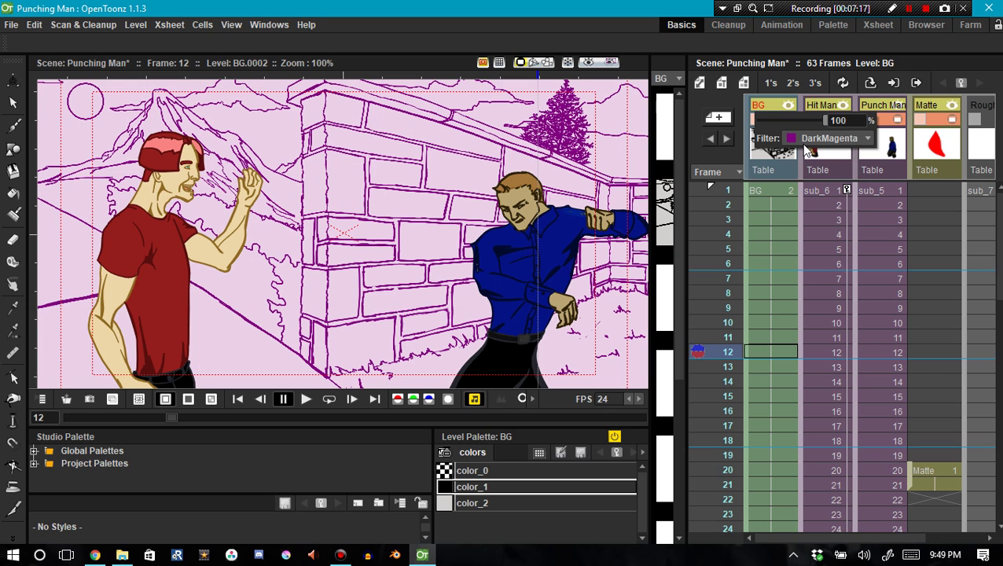
{"action": "left_click", "coordinate": [805, 139]}
{"action": "left_click", "coordinate": [799, 192]}
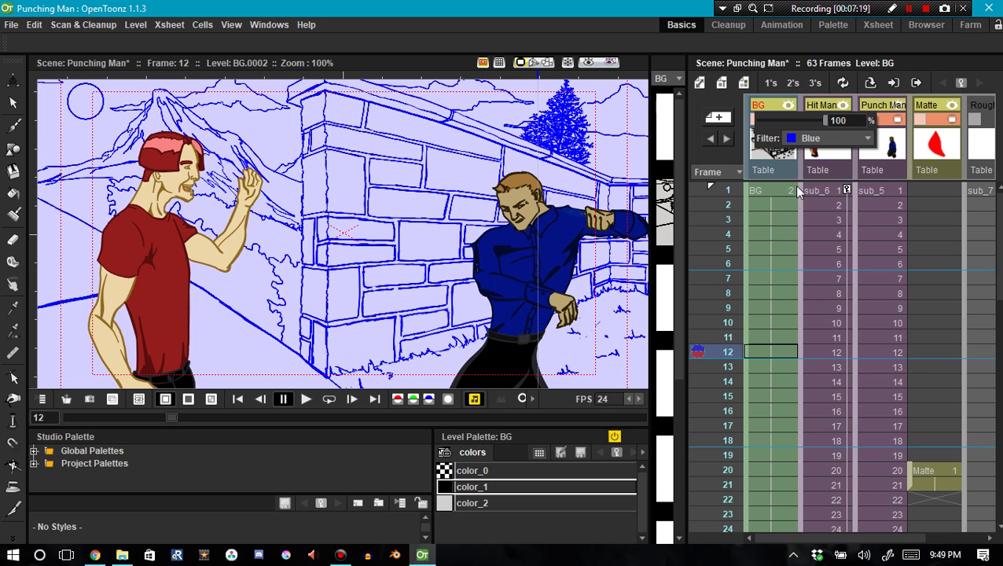
{"action": "left_click", "coordinate": [819, 142]}
{"action": "left_click", "coordinate": [796, 152]}
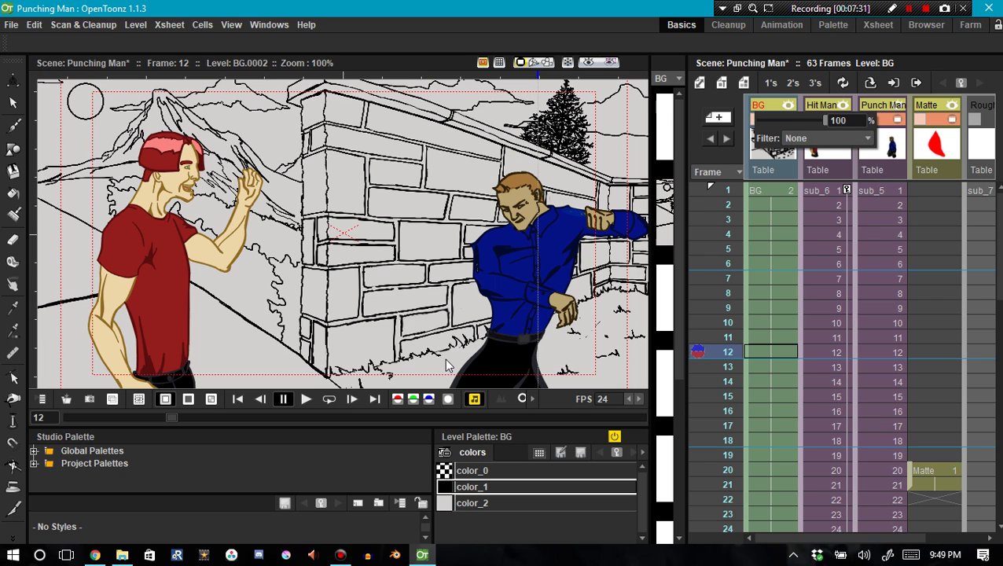
Step: Close the BG column settings and toggle the background's preview visibility off and on
{"action": "left_click", "coordinate": [359, 17]}
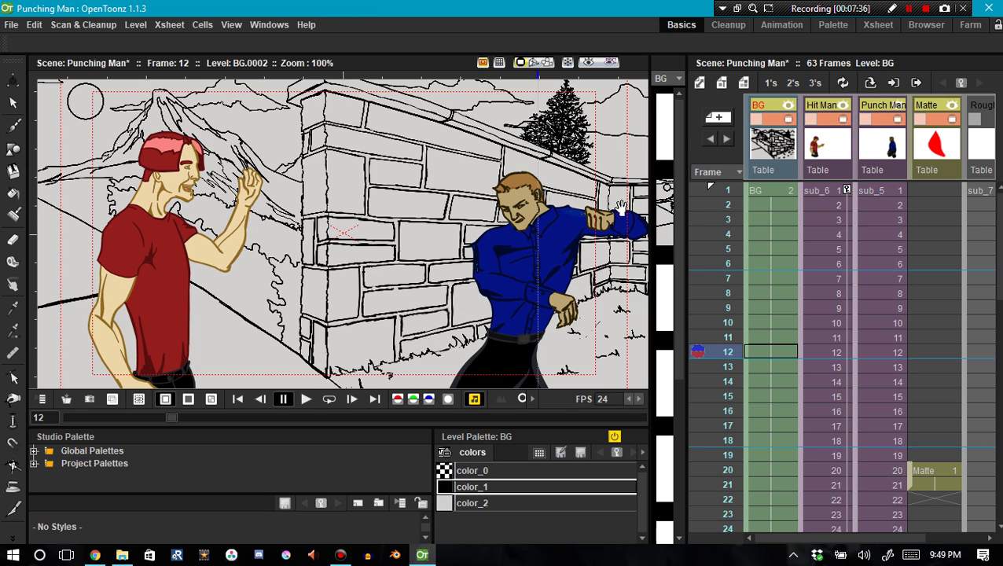
{"action": "left_click", "coordinate": [788, 122]}
{"action": "left_click", "coordinate": [788, 120]}
{"action": "left_click", "coordinate": [788, 121]}
{"action": "left_click", "coordinate": [787, 121]}
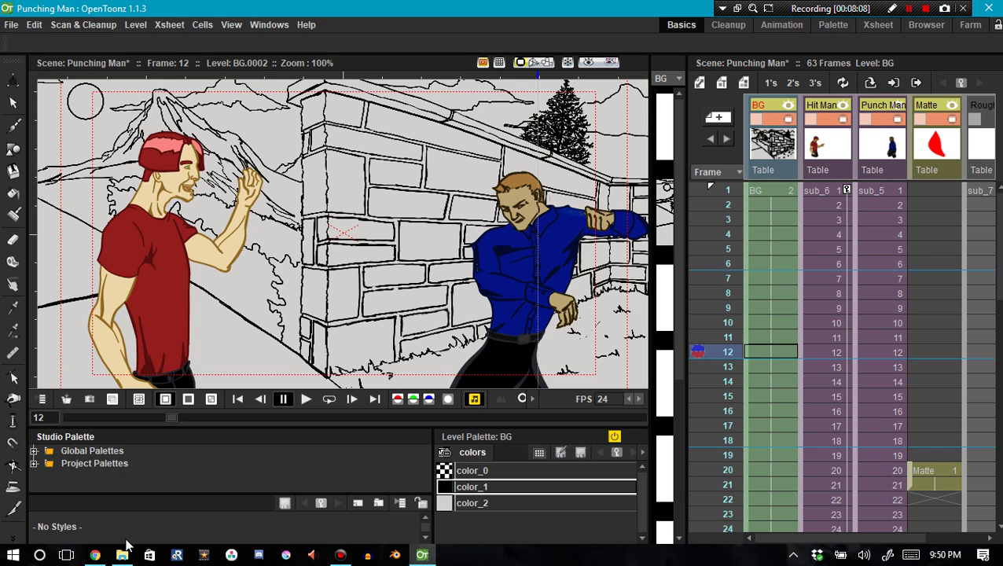
Step: Open pull request #1015, Cell Input Feature Fixes, from the new cell input options note
{"action": "left_click", "coordinate": [95, 555]}
{"action": "left_click_drag", "start_coordinate": [329, 382], "coordinate": [563, 384]}
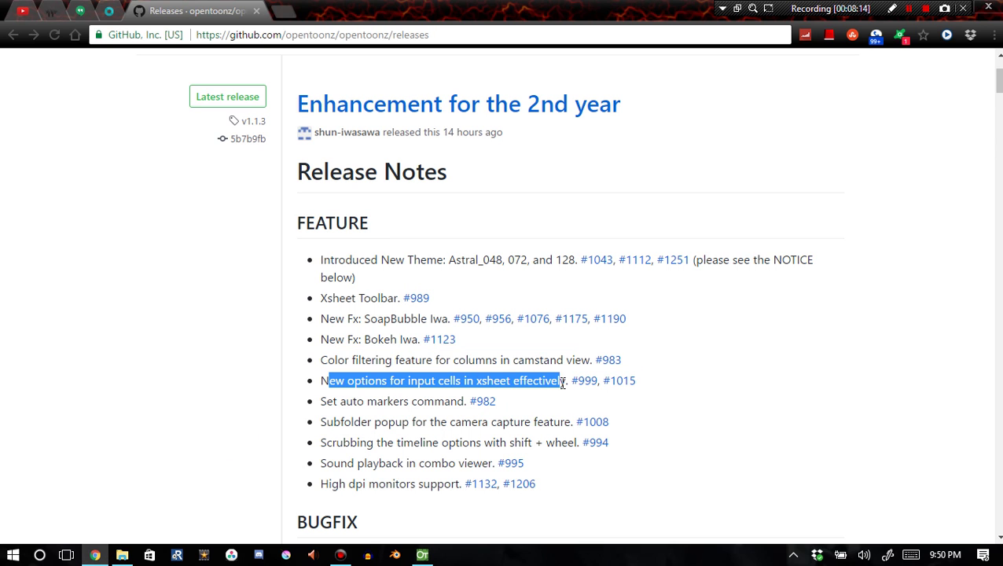
{"action": "left_click", "coordinate": [611, 383]}
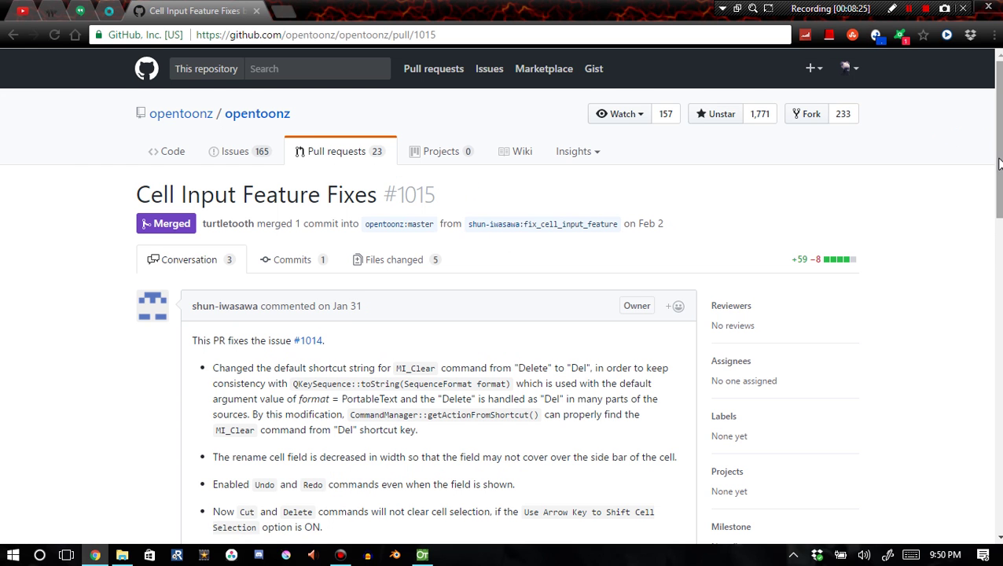
{"action": "left_click_drag", "start_coordinate": [1000, 163], "coordinate": [997, 236]}
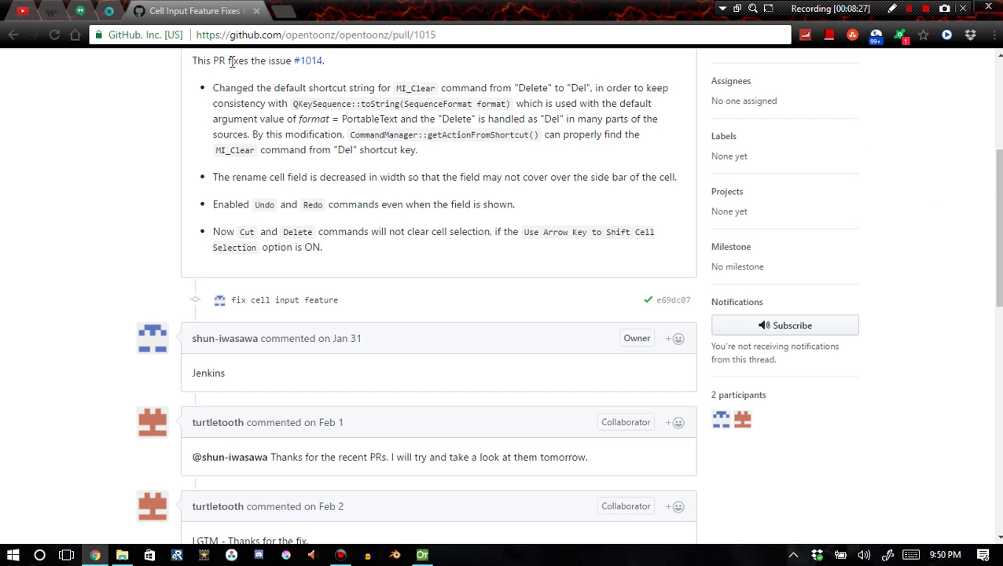
Step: Read the pull request's bullets on QKeySequence and the Del shortcut, then return to the releases page
{"action": "left_click_drag", "start_coordinate": [214, 88], "coordinate": [641, 88]}
{"action": "left_click_drag", "start_coordinate": [501, 88], "coordinate": [613, 106]}
{"action": "left_click", "coordinate": [440, 192]}
{"action": "left_click_drag", "start_coordinate": [292, 105], "coordinate": [405, 119]}
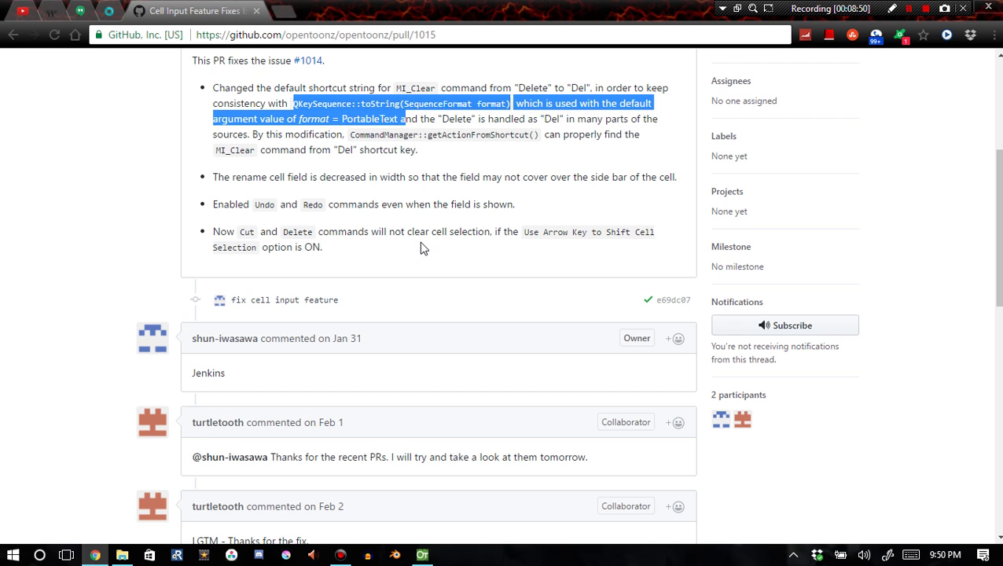
{"action": "left_click", "coordinate": [299, 106]}
{"action": "left_click_drag", "start_coordinate": [343, 104], "coordinate": [308, 111]}
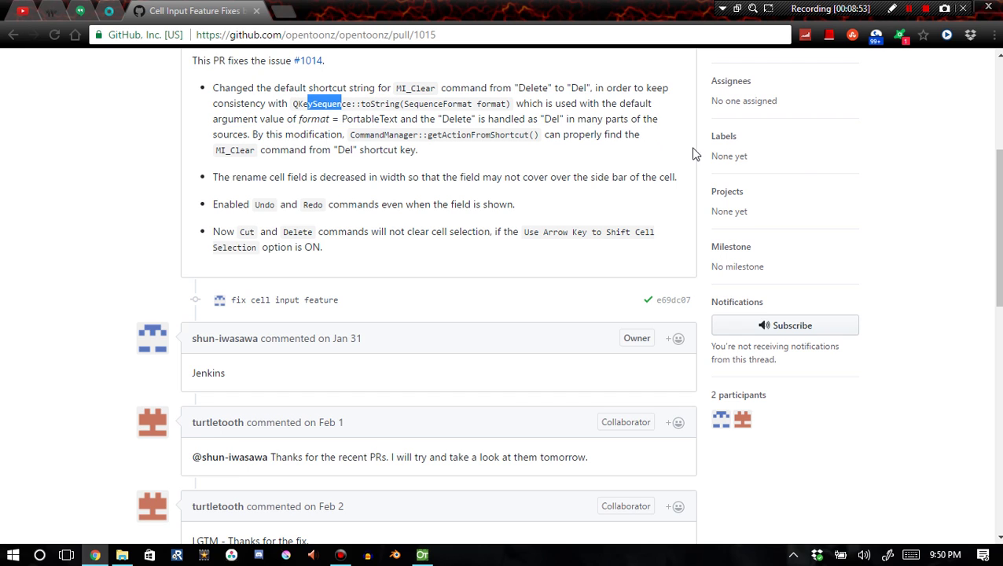
{"action": "double_click", "coordinate": [989, 246]}
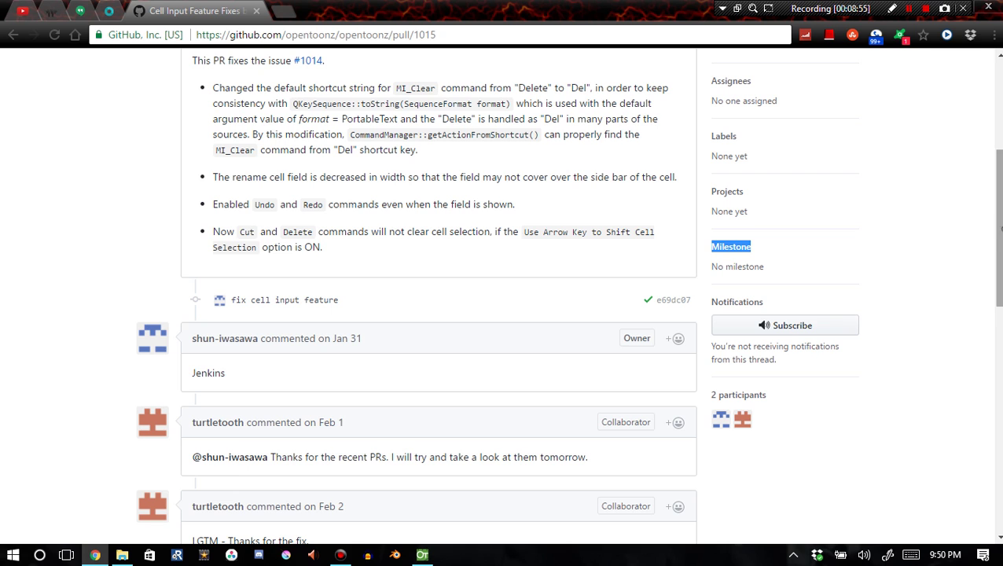
{"action": "left_click_drag", "start_coordinate": [996, 241], "coordinate": [974, 152]}
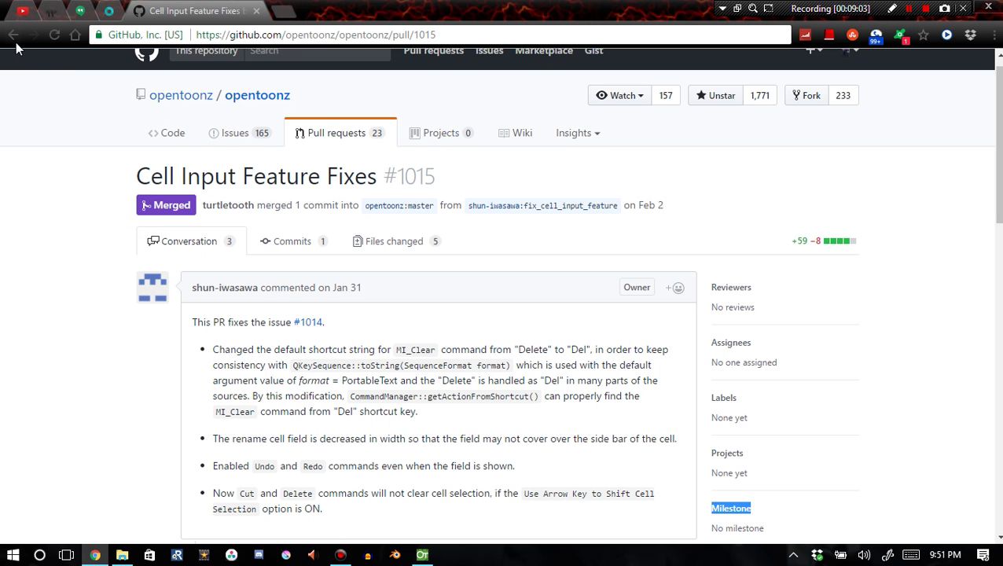
{"action": "left_click_drag", "start_coordinate": [216, 349], "coordinate": [380, 411]}
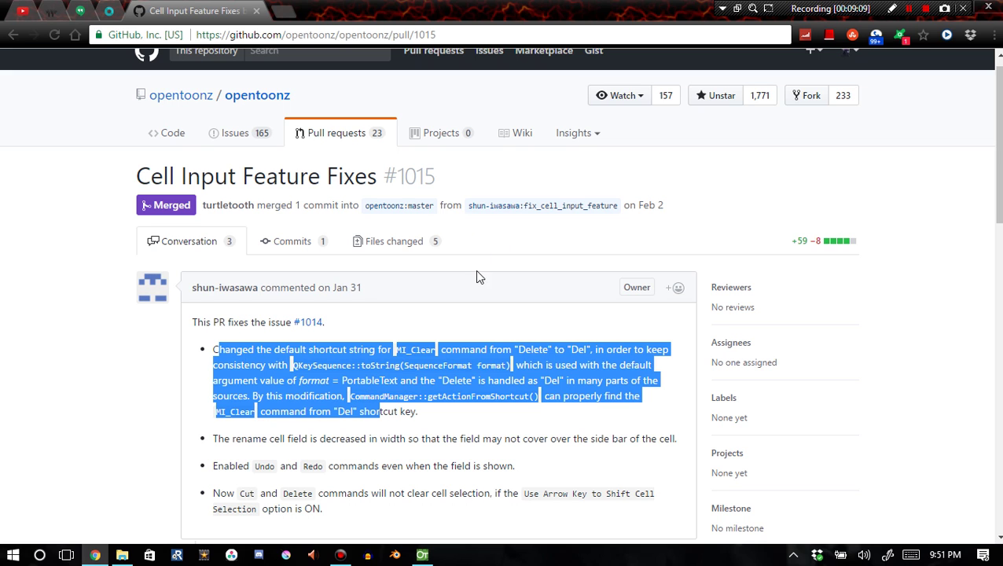
{"action": "left_click", "coordinate": [591, 395]}
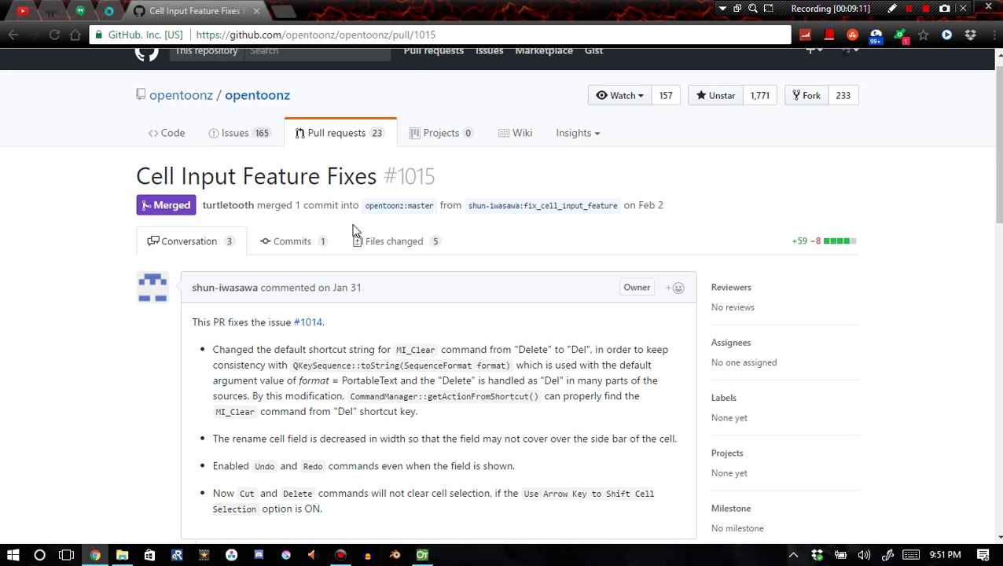
{"action": "left_click", "coordinate": [12, 35]}
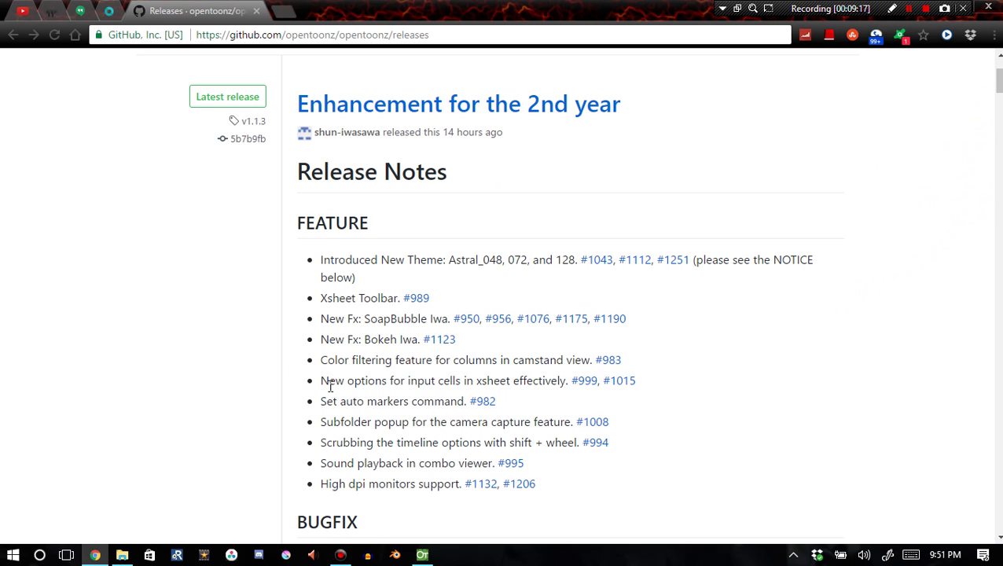
Step: In the Xsheet, set a stop marker at row 2, then auto markers, moving the stop marker to row 16
{"action": "left_click_drag", "start_coordinate": [323, 404], "coordinate": [445, 405]}
{"action": "left_click", "coordinate": [422, 555]}
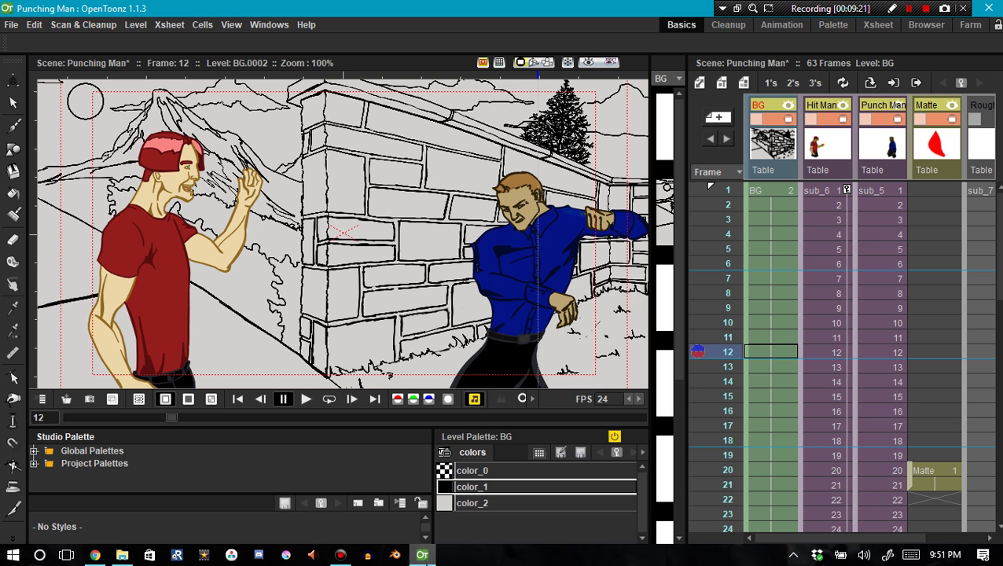
{"action": "right_click", "coordinate": [721, 208]}
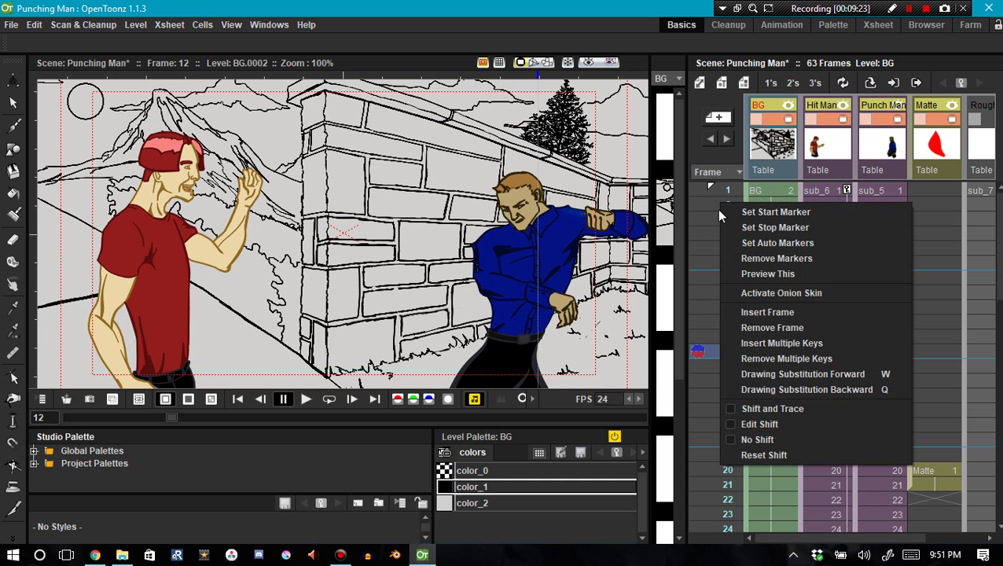
{"action": "left_click", "coordinate": [759, 227]}
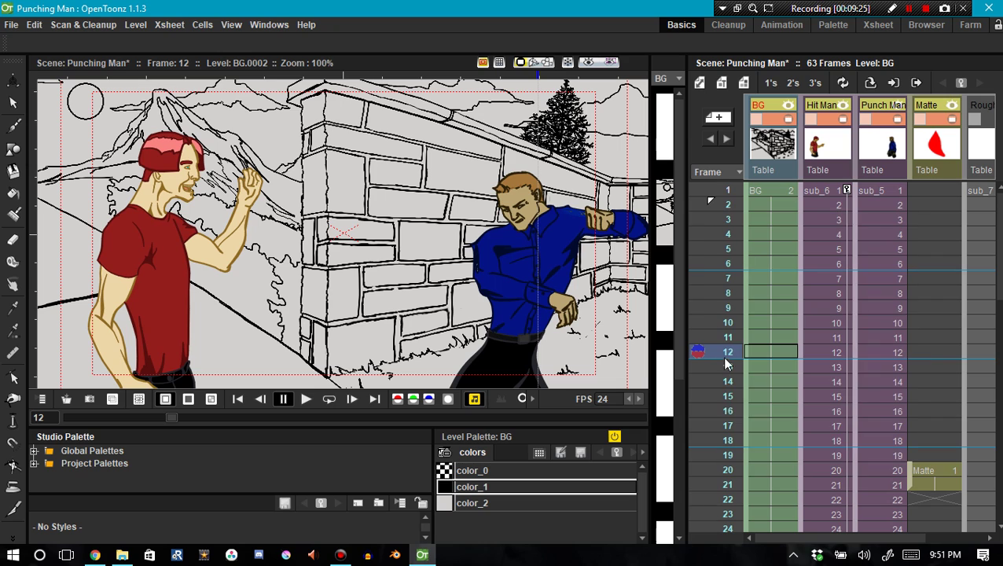
{"action": "right_click", "coordinate": [716, 431]}
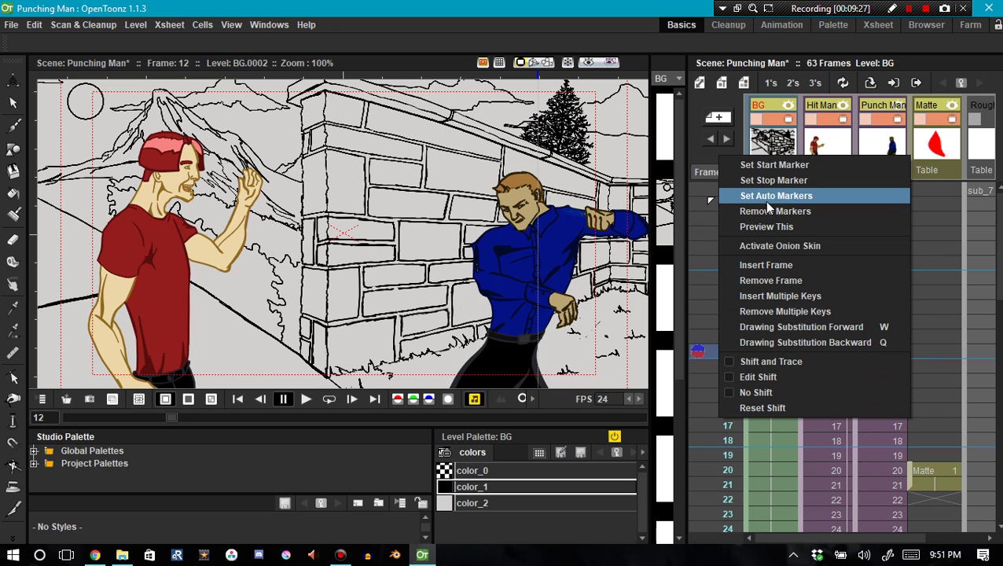
{"action": "left_click", "coordinate": [758, 182]}
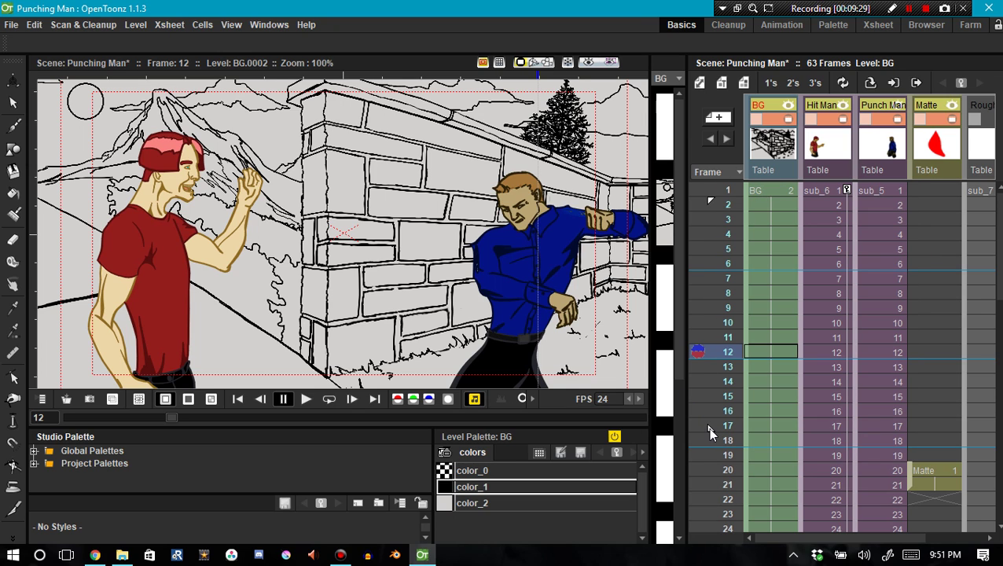
{"action": "mouse_move", "coordinate": [708, 426]}
{"action": "left_mouse_down"}
{"action": "mouse_move", "coordinate": [708, 312]}
{"action": "mouse_move", "coordinate": [709, 412]}
{"action": "left_mouse_up"}
Step: Remove the start and stop markers and stop playback at frame 62
{"action": "right_click", "coordinate": [718, 249]}
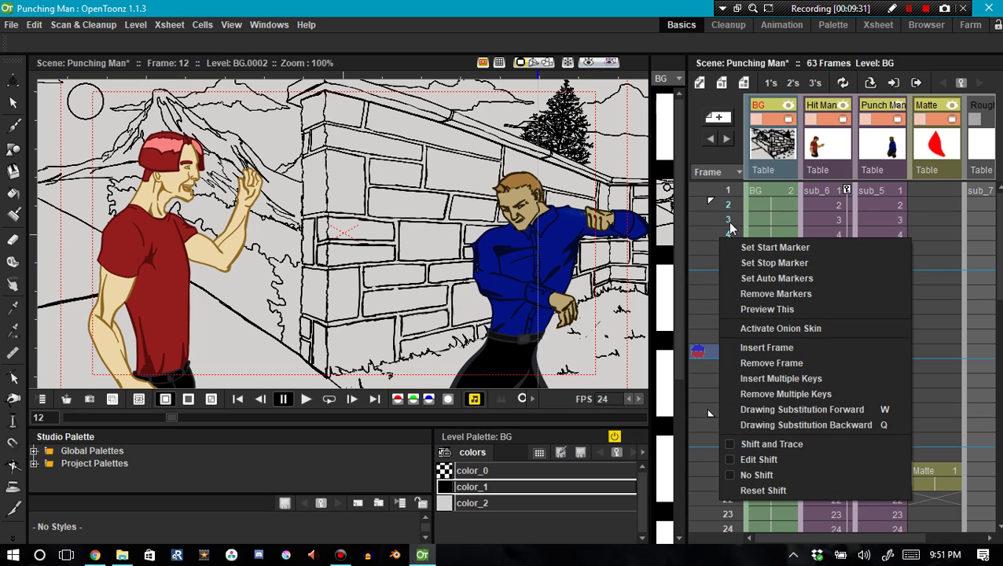
{"action": "left_click", "coordinate": [747, 293]}
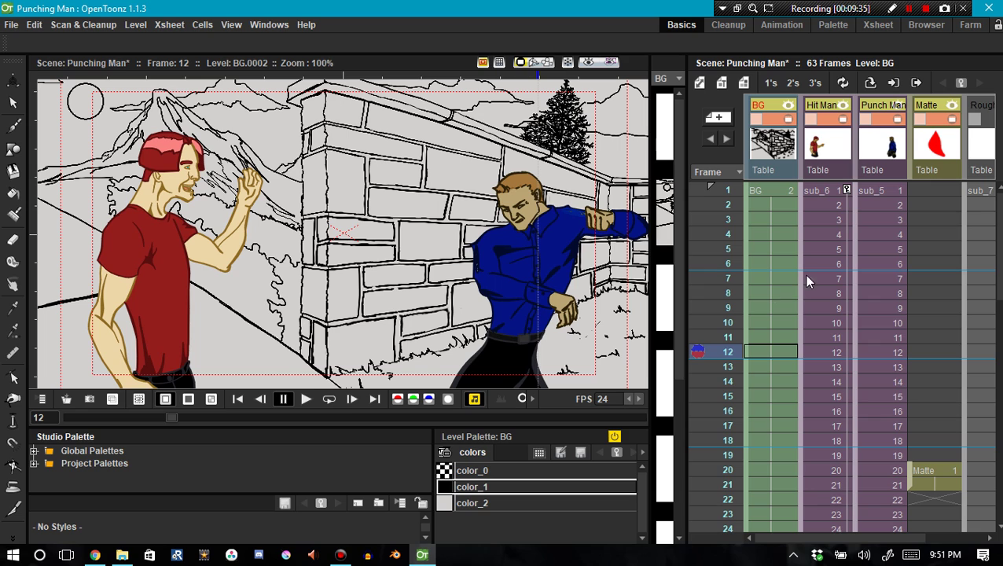
{"action": "scroll", "coordinate": [997, 260], "scroll_direction": "down", "scroll_amount": 12}
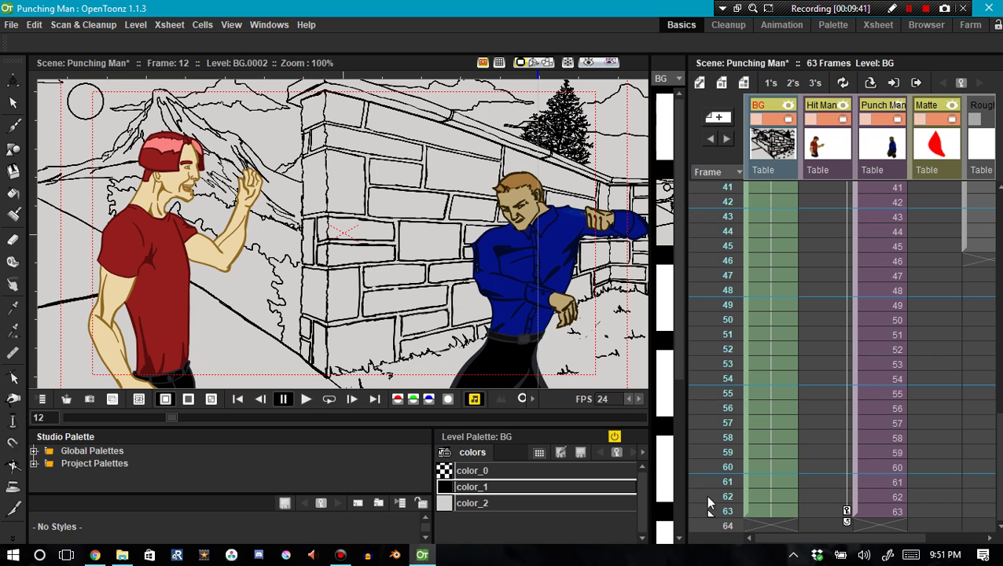
{"action": "left_click", "coordinate": [706, 525]}
{"action": "left_click", "coordinate": [703, 498]}
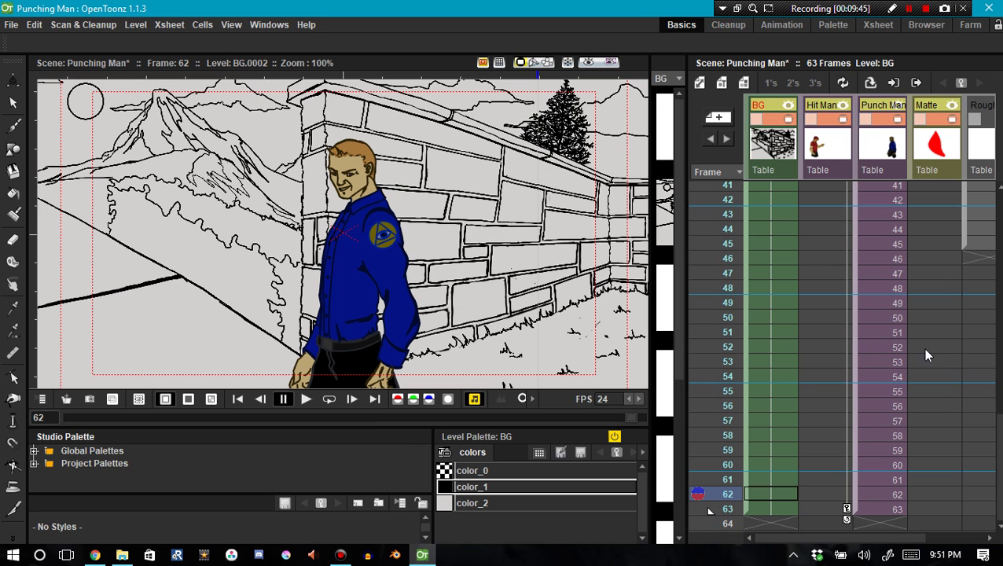
{"action": "scroll", "coordinate": [966, 222], "scroll_direction": "up", "scroll_amount": 12}
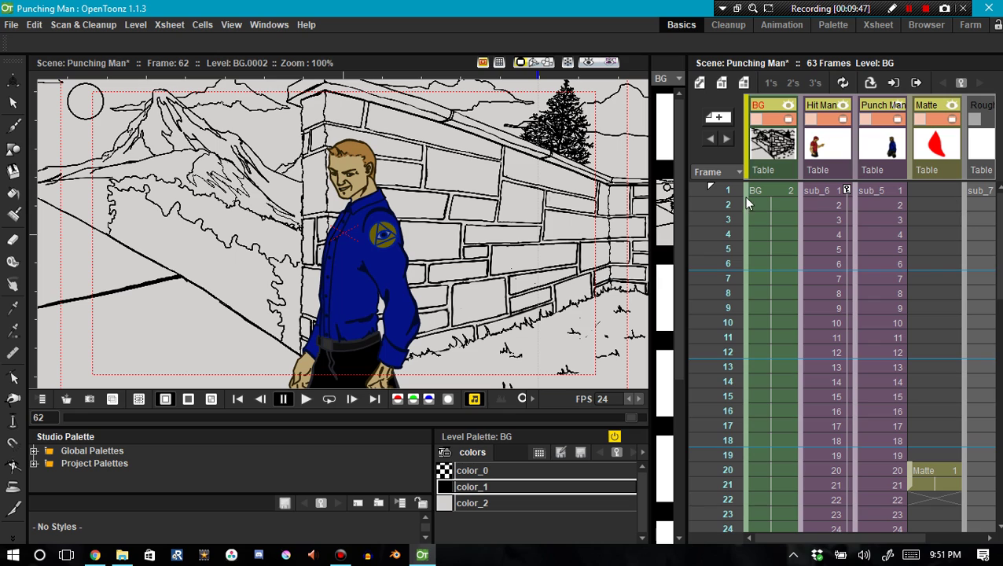
{"action": "right_click", "coordinate": [715, 241]}
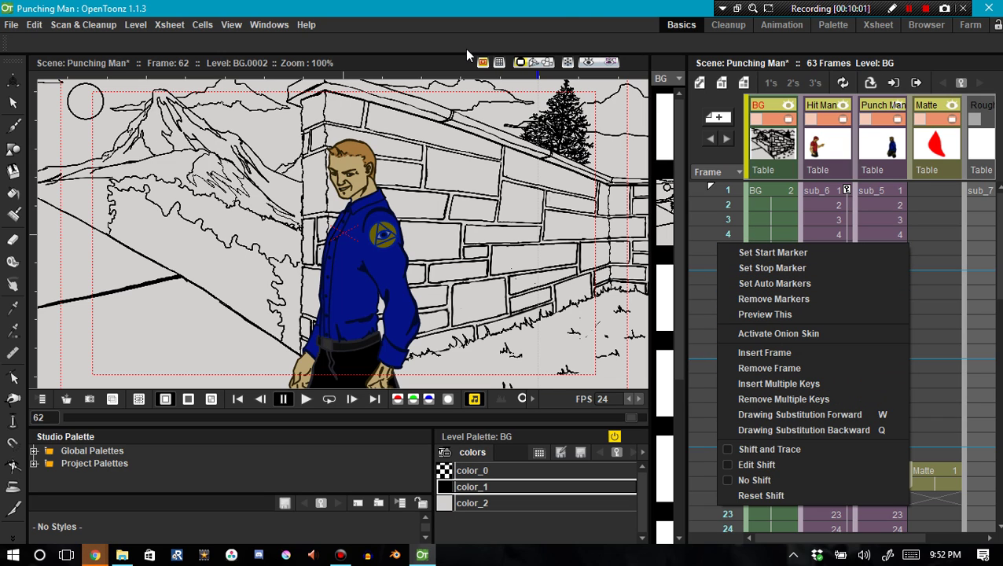
{"action": "left_click", "coordinate": [94, 555]}
Step: Choose Wait on Chrome's Page Unresponsive warning and return to the release notes
{"action": "left_click", "coordinate": [96, 556]}
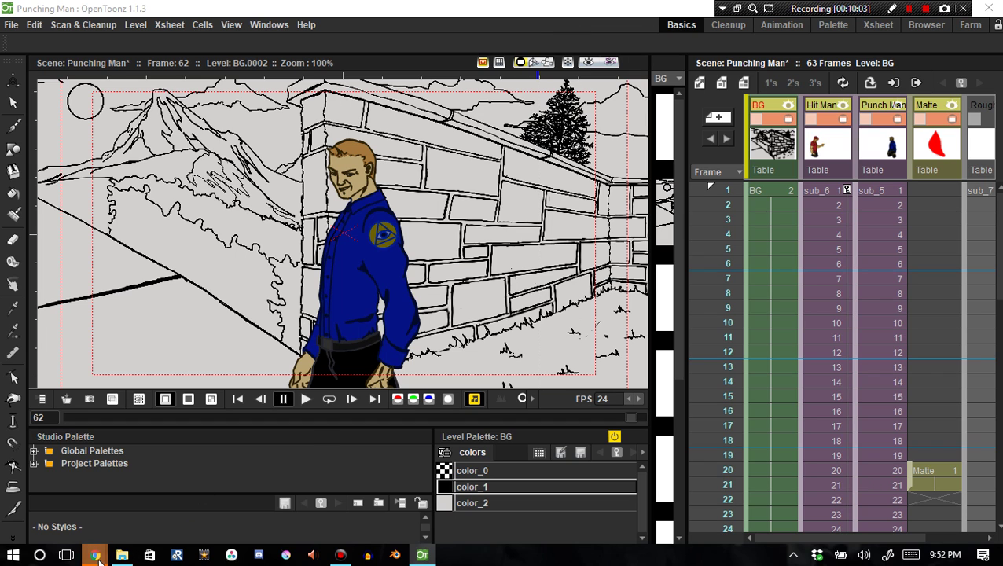
{"action": "left_click", "coordinate": [267, 479]}
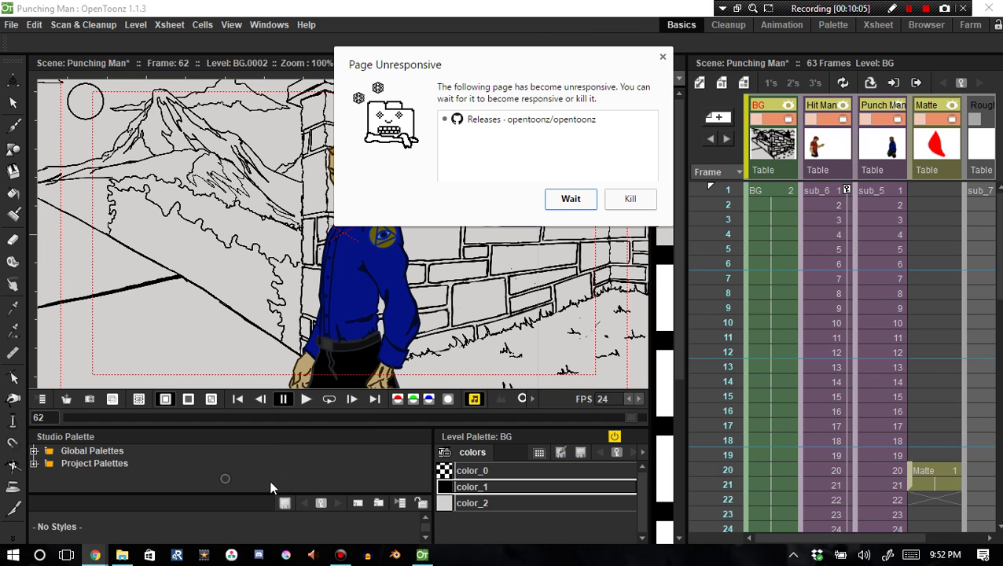
{"action": "left_click", "coordinate": [572, 201]}
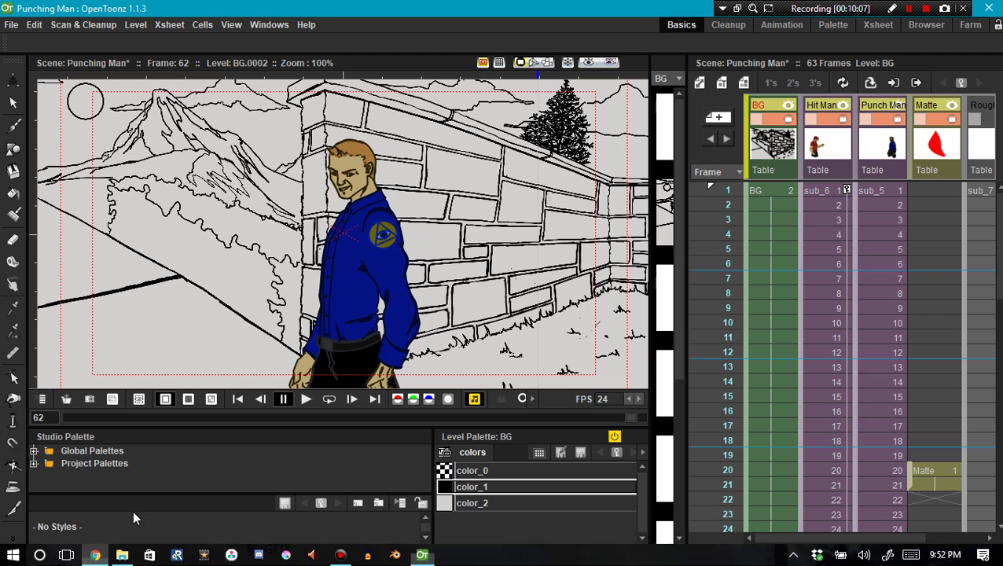
{"action": "left_click", "coordinate": [101, 556]}
Step: Highlight the Subfolder popup #1008 feature line in the release notes
{"action": "left_click", "coordinate": [329, 422]}
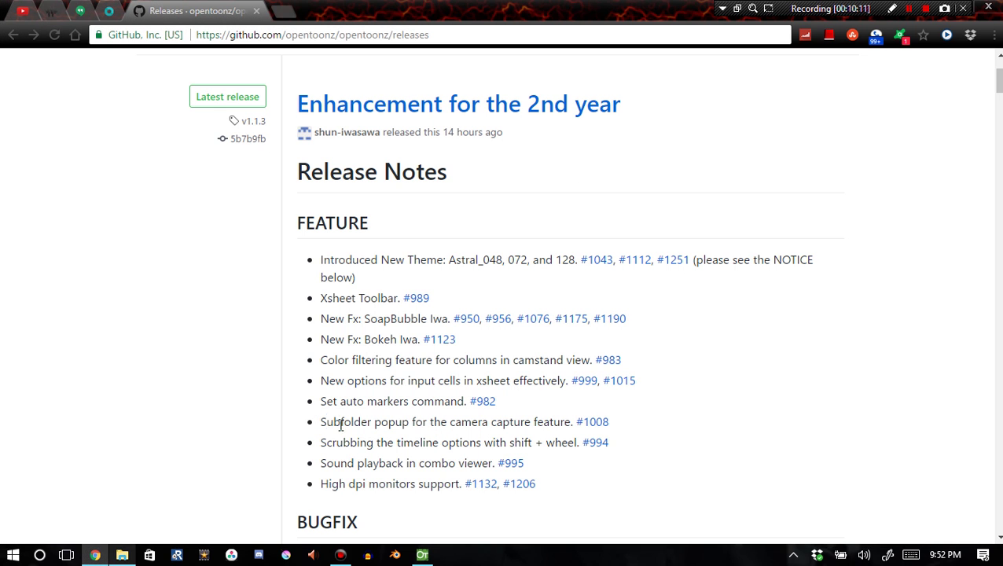
{"action": "left_click_drag", "start_coordinate": [326, 422], "coordinate": [581, 415]}
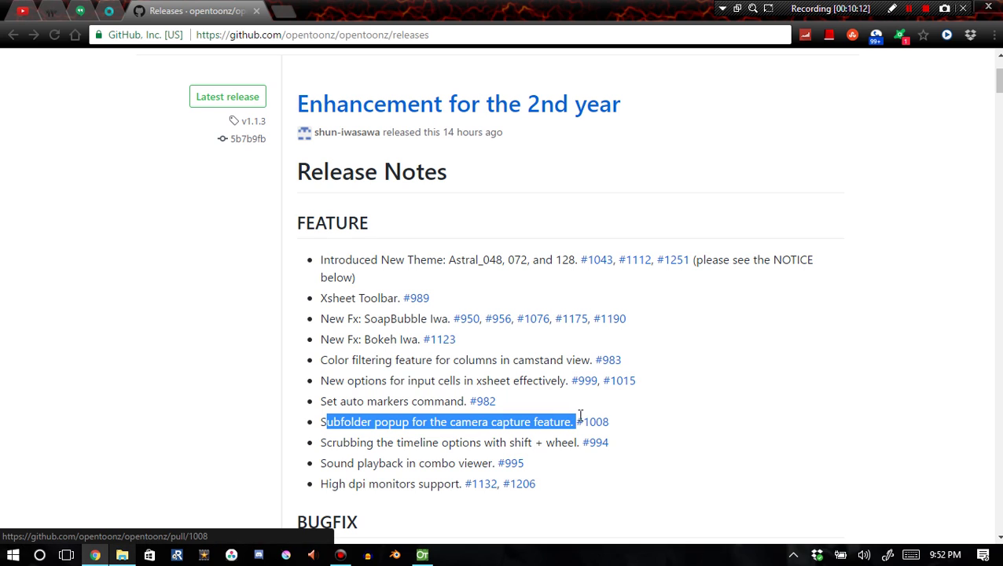
{"action": "left_click", "coordinate": [491, 423]}
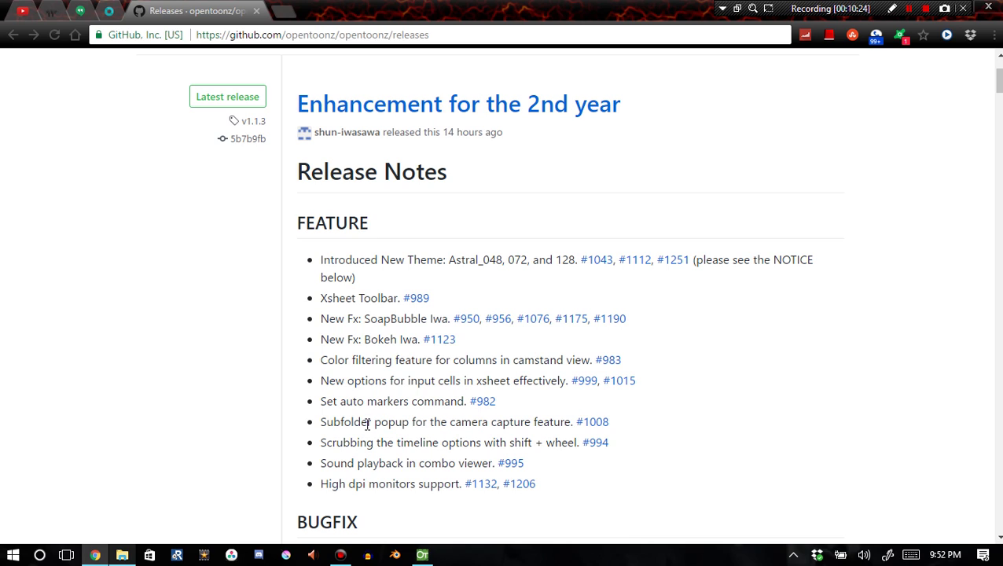
{"action": "left_click_drag", "start_coordinate": [320, 422], "coordinate": [383, 423]}
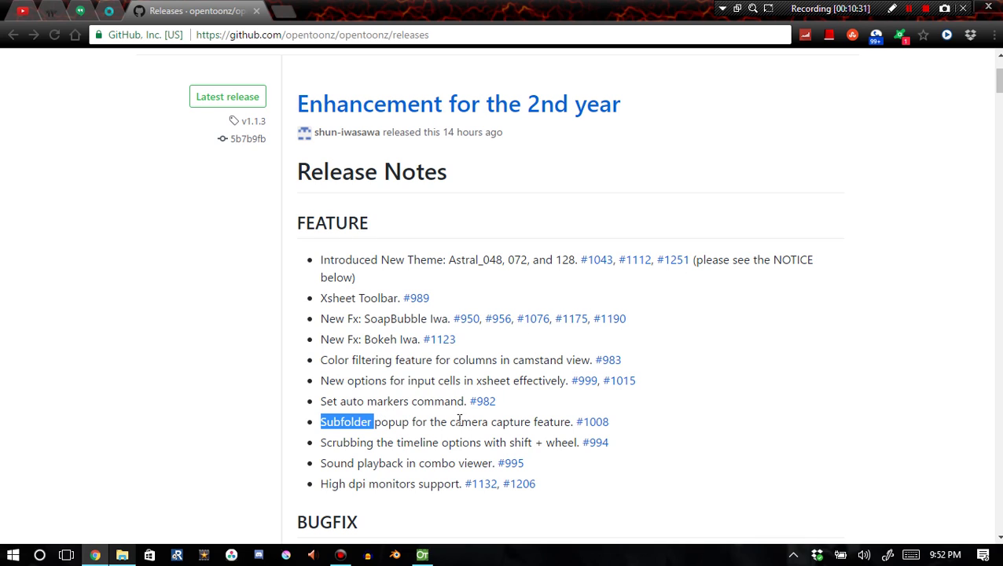
{"action": "left_click", "coordinate": [419, 426]}
{"action": "left_click_drag", "start_coordinate": [320, 422], "coordinate": [548, 410]}
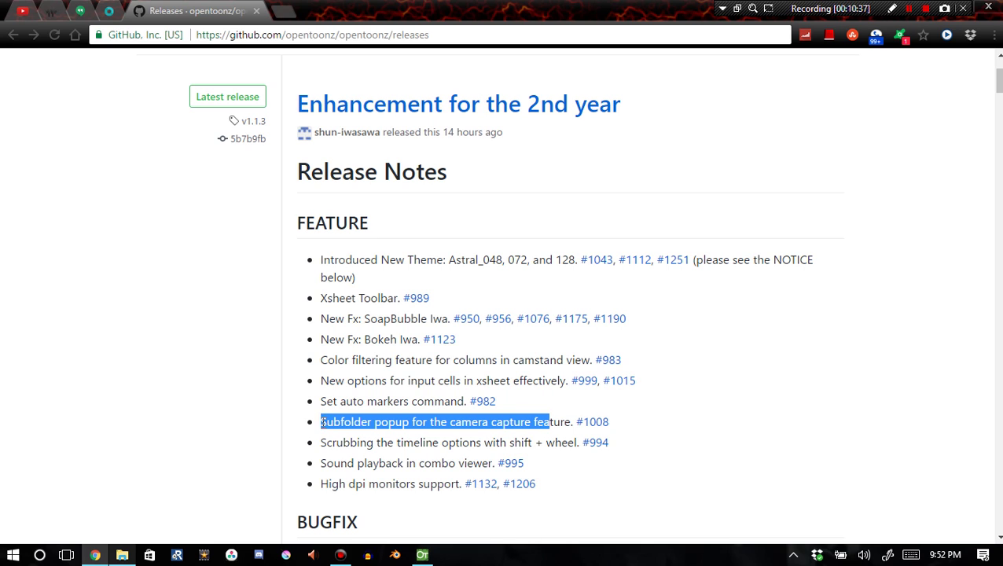
{"action": "left_click_drag", "start_coordinate": [323, 423], "coordinate": [409, 422]}
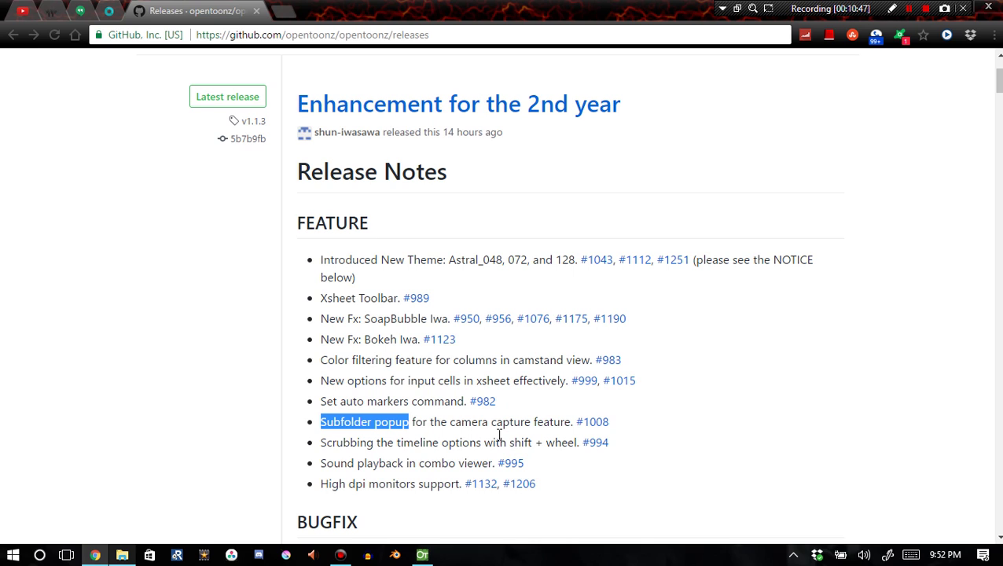
Step: Highlight the Scrubbing the timeline options #994 line
{"action": "left_click_drag", "start_coordinate": [553, 419], "coordinate": [328, 422]}
{"action": "left_click", "coordinate": [334, 445]}
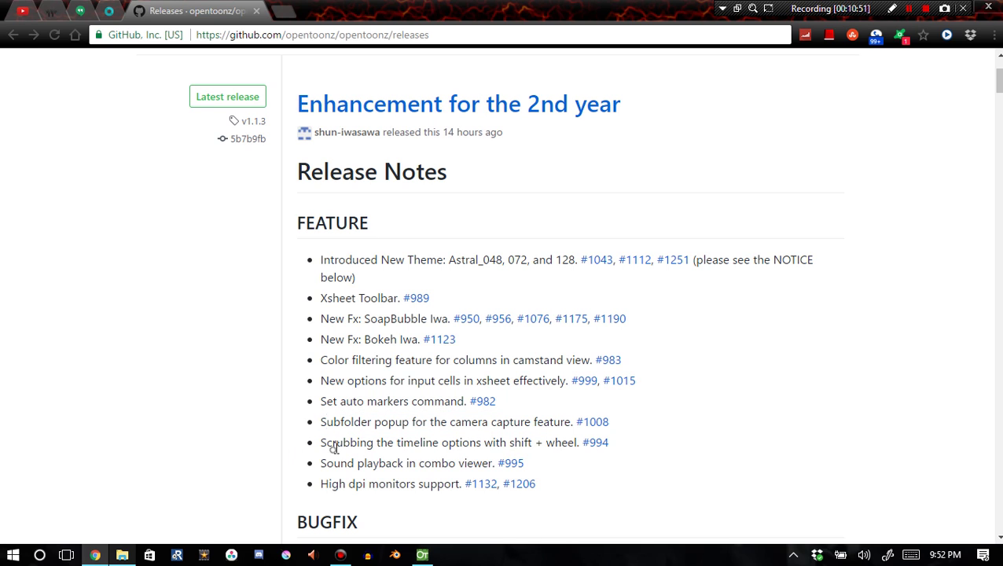
{"action": "left_click_drag", "start_coordinate": [321, 444], "coordinate": [578, 441]}
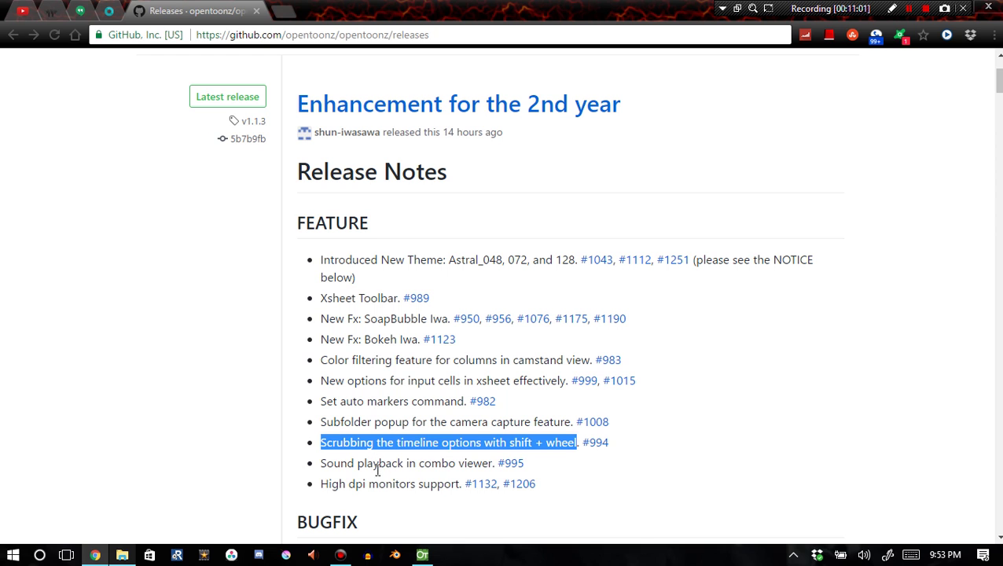
Step: Scrub the Punching Man scene with the frame slider and Xsheet, ending on frame 1
{"action": "left_click", "coordinate": [422, 555]}
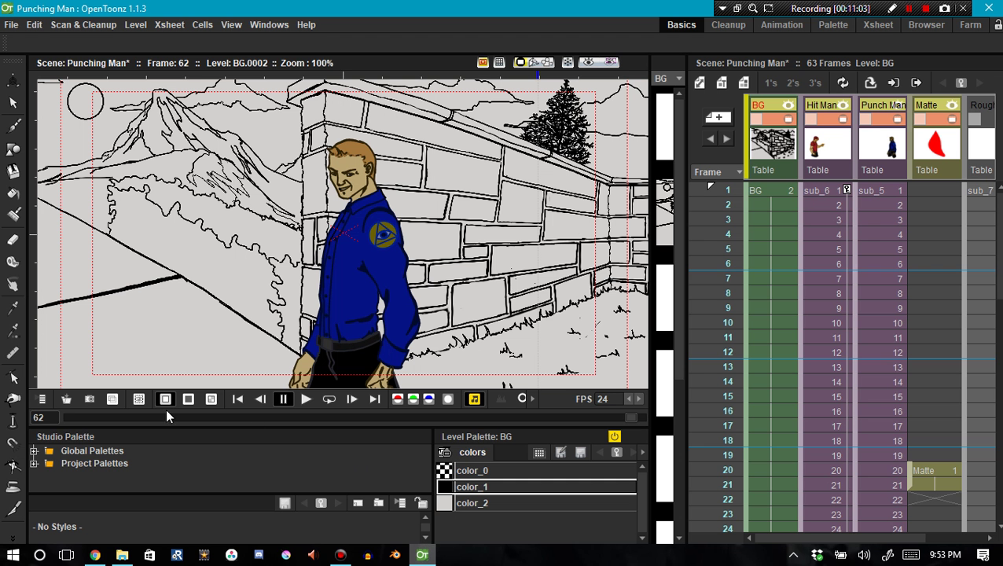
{"action": "left_click", "coordinate": [78, 417]}
{"action": "left_click_drag", "start_coordinate": [95, 414], "coordinate": [36, 417]}
{"action": "left_click_drag", "start_coordinate": [718, 218], "coordinate": [714, 186]}
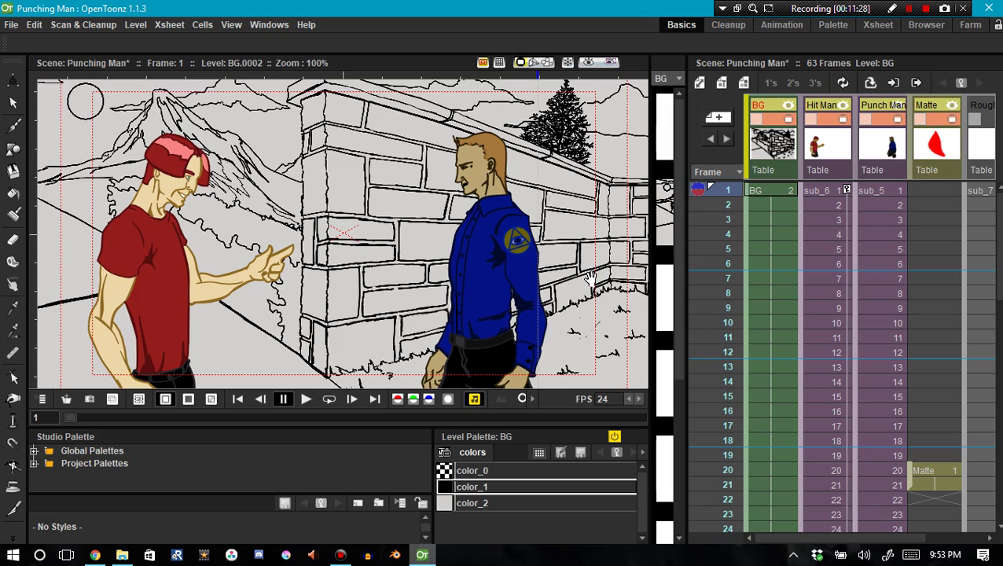
Step: Highlight the Sound playback in combo viewer #995 note on GitHub, then return to OpenToonz
{"action": "mouse_move", "coordinate": [94, 555]}
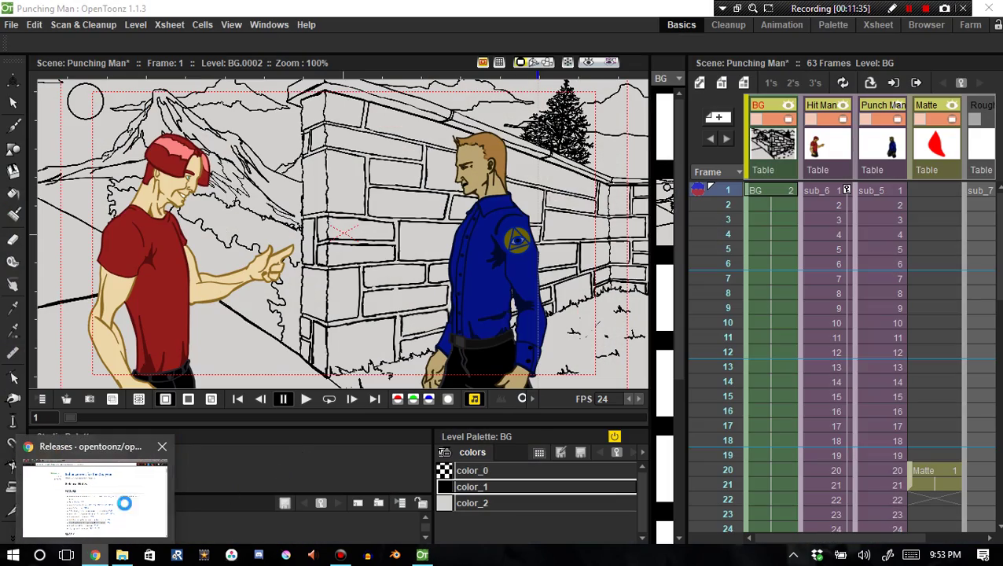
{"action": "left_click", "coordinate": [125, 503]}
{"action": "left_click", "coordinate": [330, 472]}
{"action": "left_click_drag", "start_coordinate": [326, 470], "coordinate": [466, 465]}
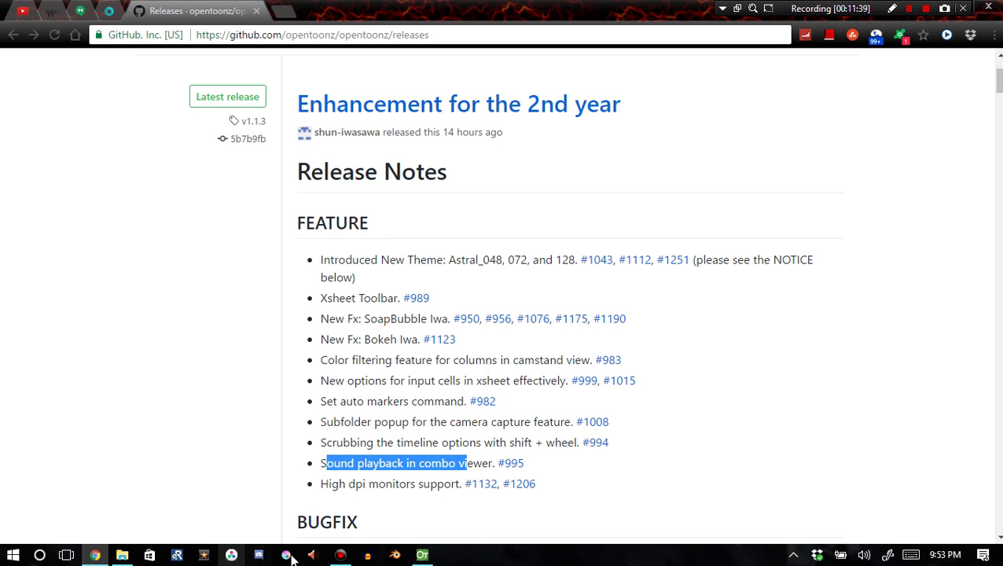
{"action": "left_click", "coordinate": [422, 555]}
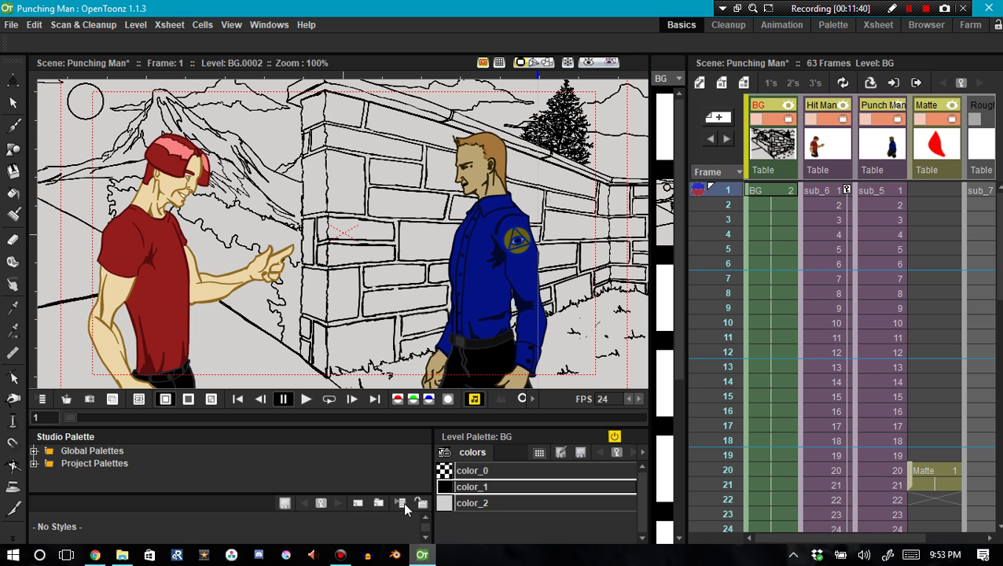
{"action": "left_click", "coordinate": [268, 24]}
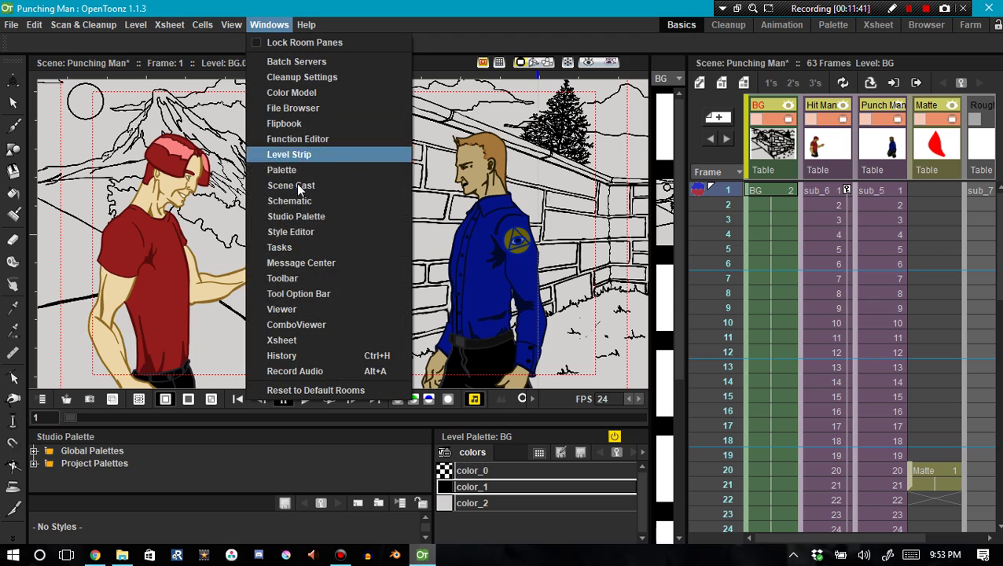
{"action": "left_click", "coordinate": [320, 323]}
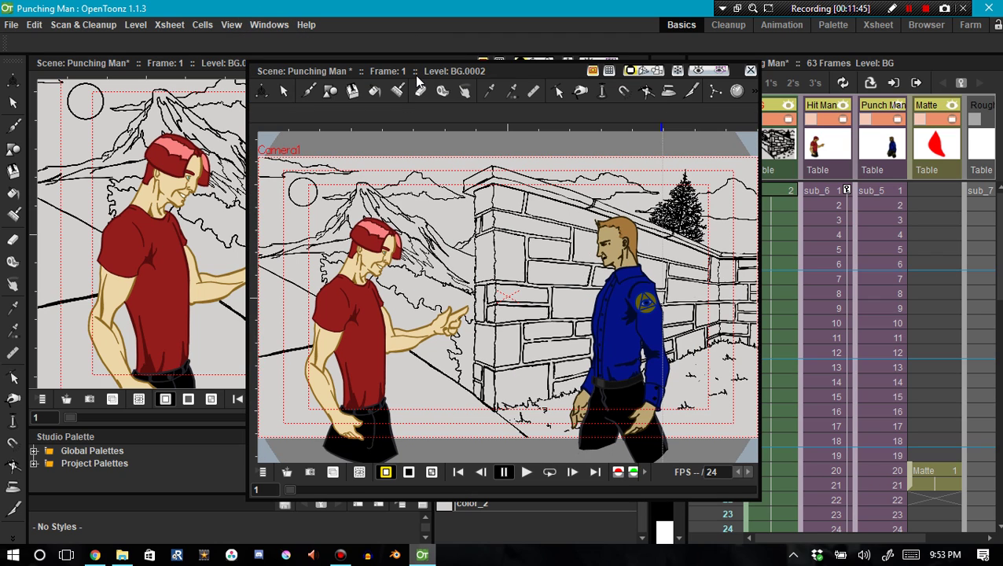
{"action": "left_click_drag", "start_coordinate": [418, 73], "coordinate": [633, 165]}
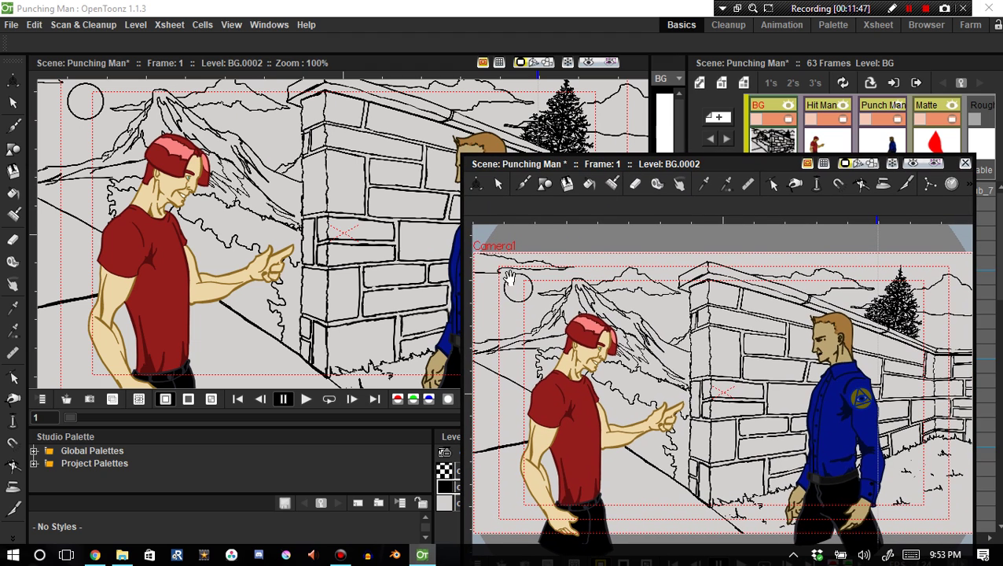
{"action": "left_click_drag", "start_coordinate": [233, 126], "coordinate": [239, 164]}
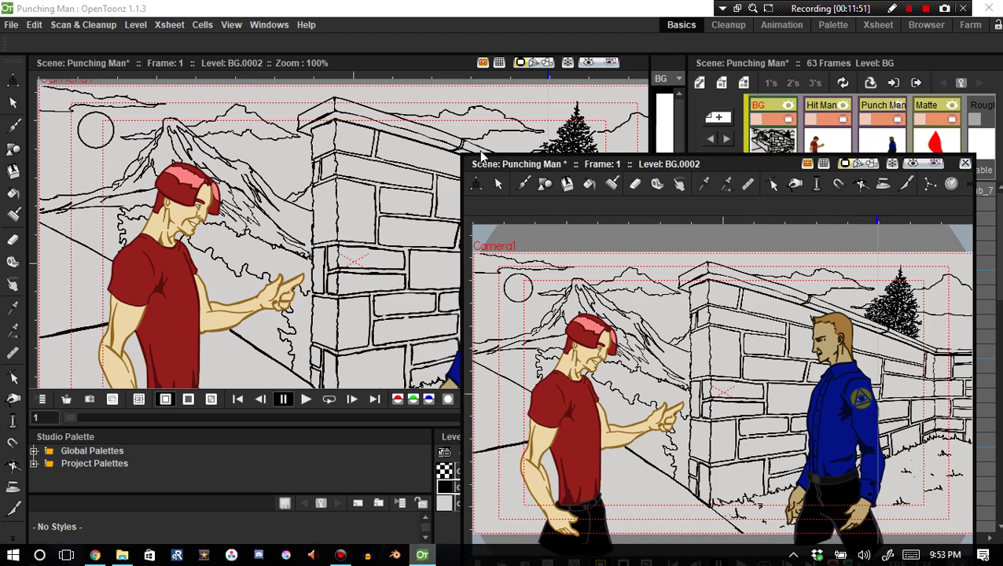
{"action": "left_click_drag", "start_coordinate": [464, 147], "coordinate": [399, 118]}
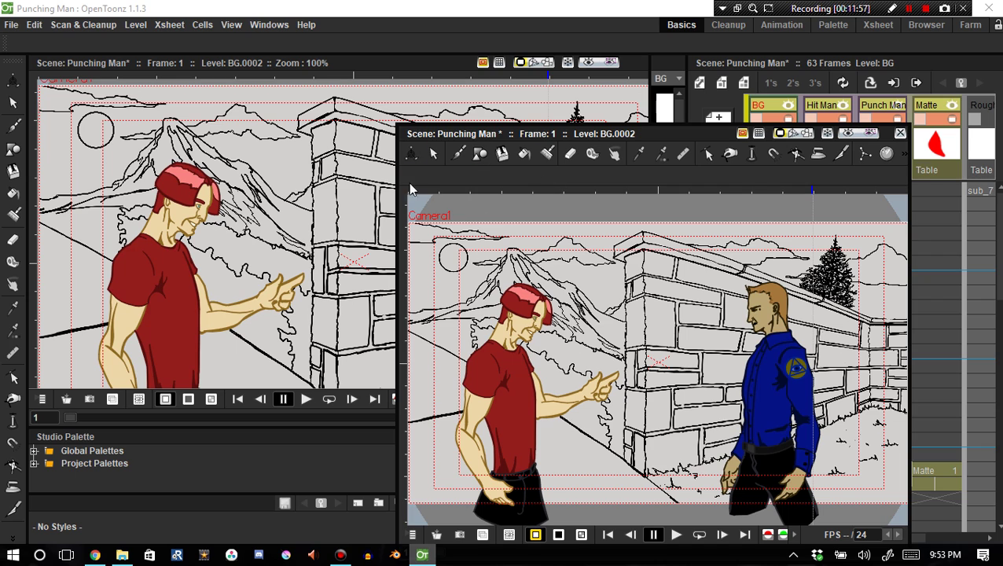
{"action": "left_click", "coordinate": [900, 133]}
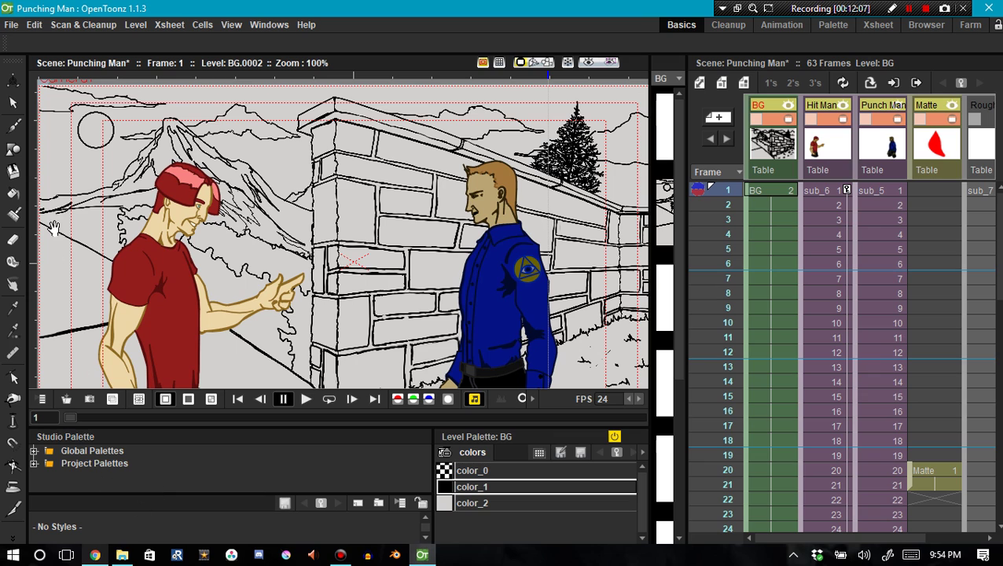
{"action": "left_click_drag", "start_coordinate": [36, 256], "coordinate": [30, 279]}
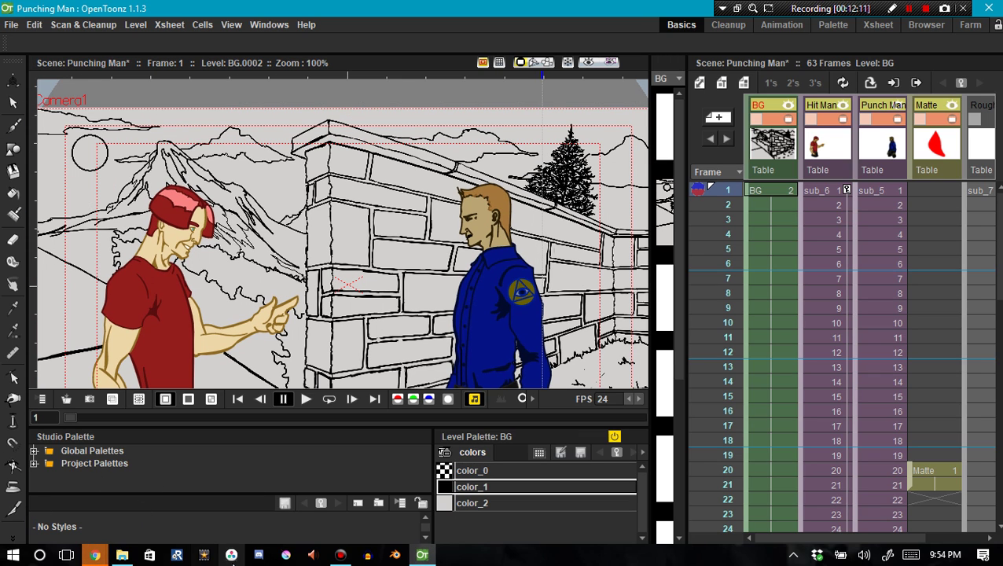
{"action": "left_click", "coordinate": [98, 555]}
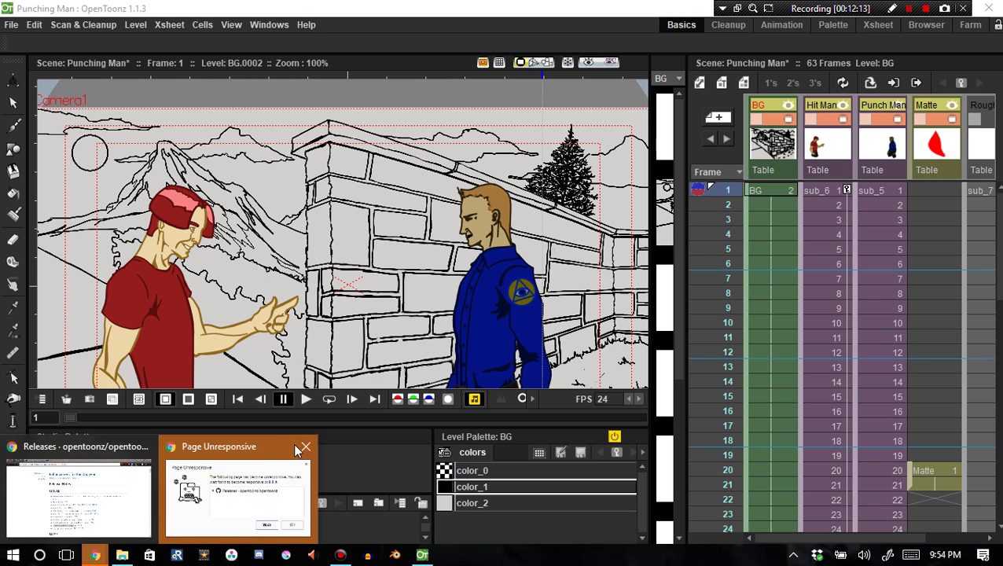
Step: Close the Page Unresponsive window and highlight the High dpi monitors support #1132, #1206 line
{"action": "left_click", "coordinate": [306, 445]}
{"action": "left_click", "coordinate": [116, 494]}
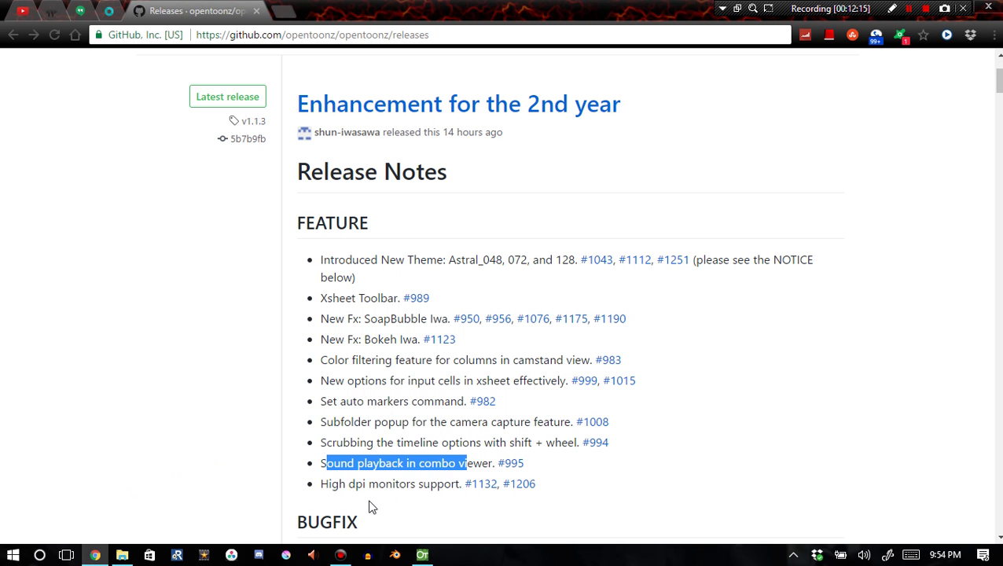
{"action": "left_click_drag", "start_coordinate": [331, 485], "coordinate": [459, 485]}
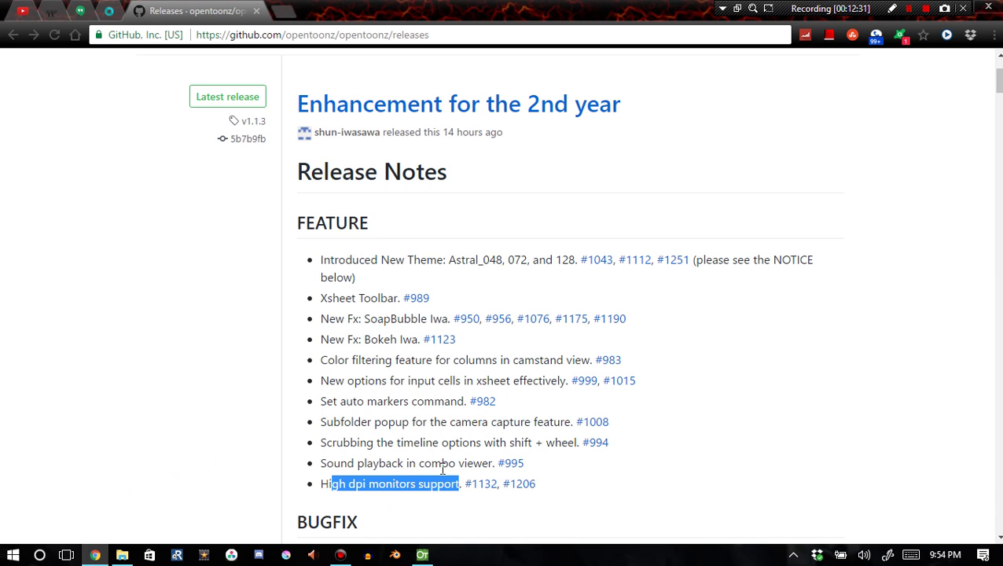
{"action": "left_click", "coordinate": [381, 510]}
{"action": "left_click_drag", "start_coordinate": [347, 481], "coordinate": [376, 483]}
{"action": "left_click", "coordinate": [358, 485]}
{"action": "double_click", "coordinate": [358, 485]}
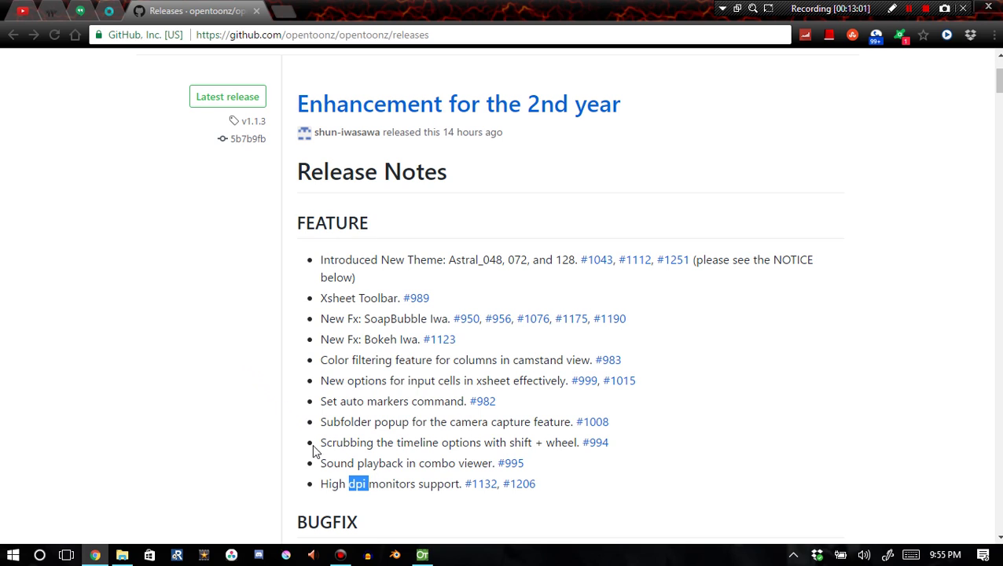
{"action": "left_click", "coordinate": [321, 483]}
{"action": "left_click_drag", "start_coordinate": [321, 484], "coordinate": [431, 476]}
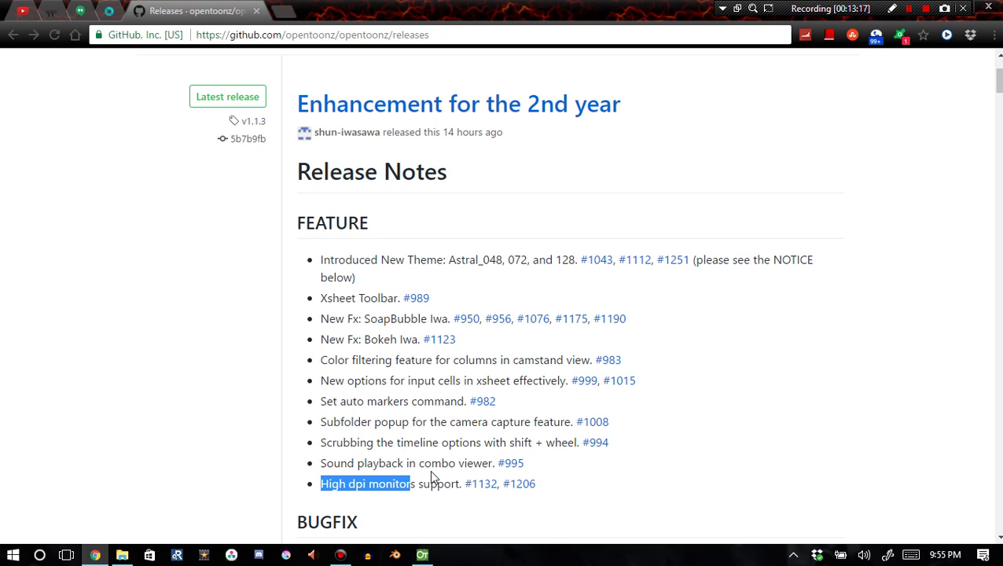
{"action": "left_click", "coordinate": [348, 484]}
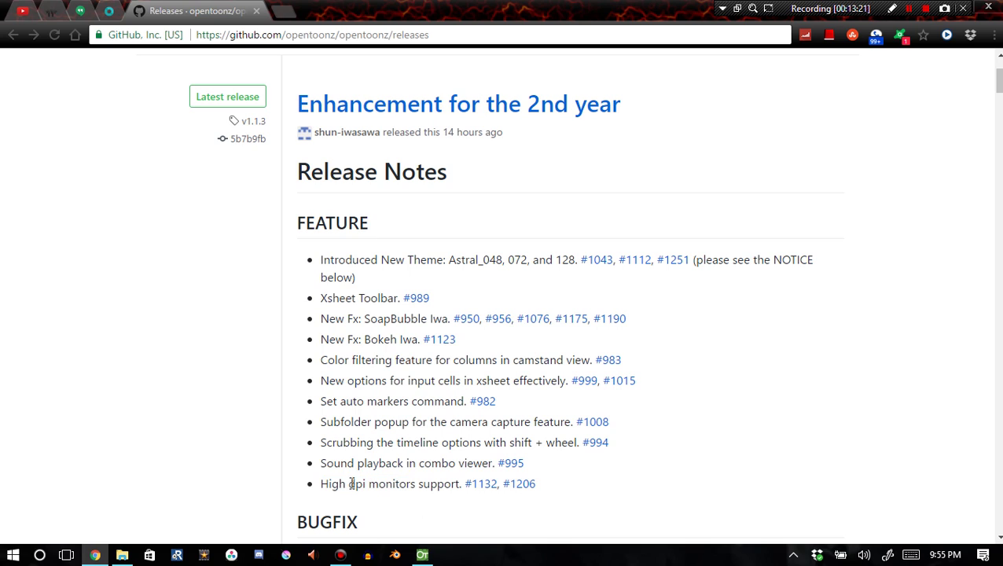
{"action": "left_click_drag", "start_coordinate": [349, 484], "coordinate": [370, 486]}
{"action": "left_click", "coordinate": [367, 488]}
{"action": "left_click_drag", "start_coordinate": [367, 487], "coordinate": [349, 484]}
{"action": "left_click_drag", "start_coordinate": [320, 484], "coordinate": [462, 477]}
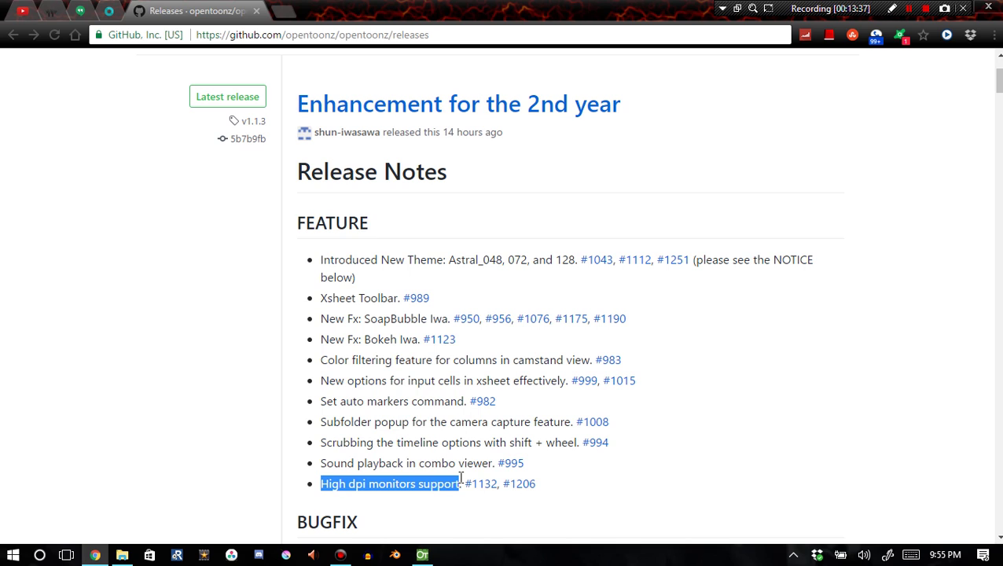
{"action": "double_click", "coordinate": [358, 484]}
{"action": "left_click", "coordinate": [363, 484]}
{"action": "left_click_drag", "start_coordinate": [346, 484], "coordinate": [368, 485]}
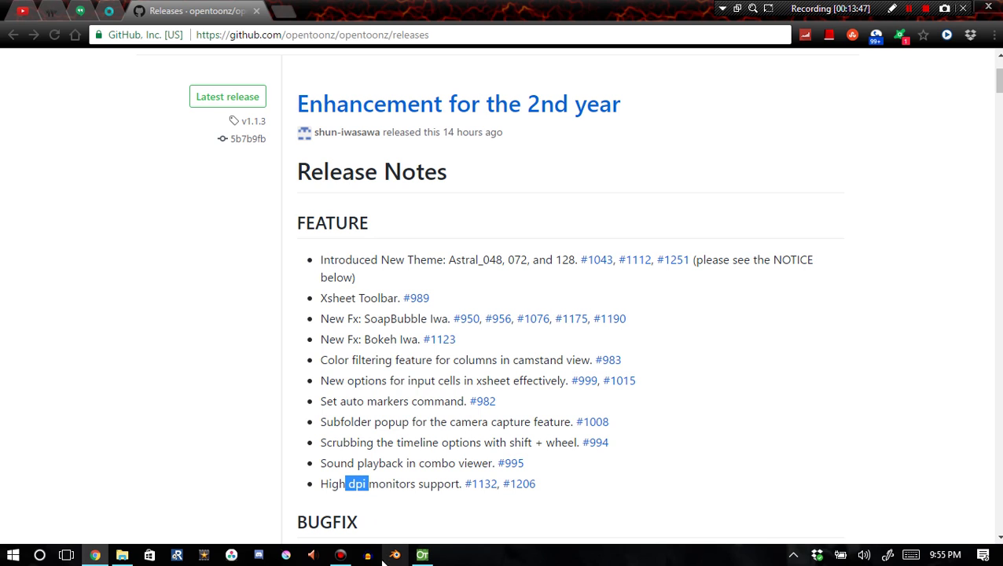
{"action": "mouse_move", "coordinate": [423, 554]}
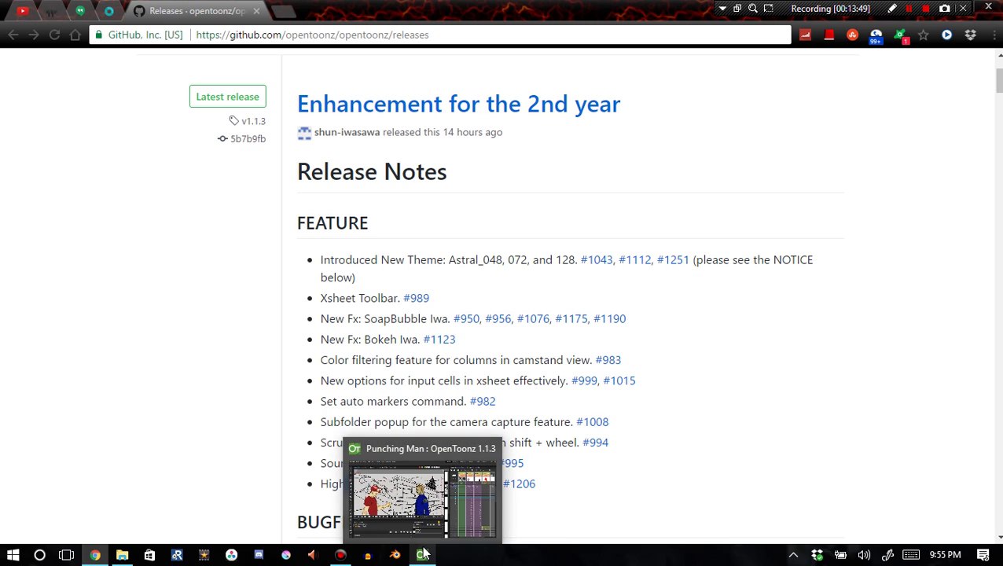